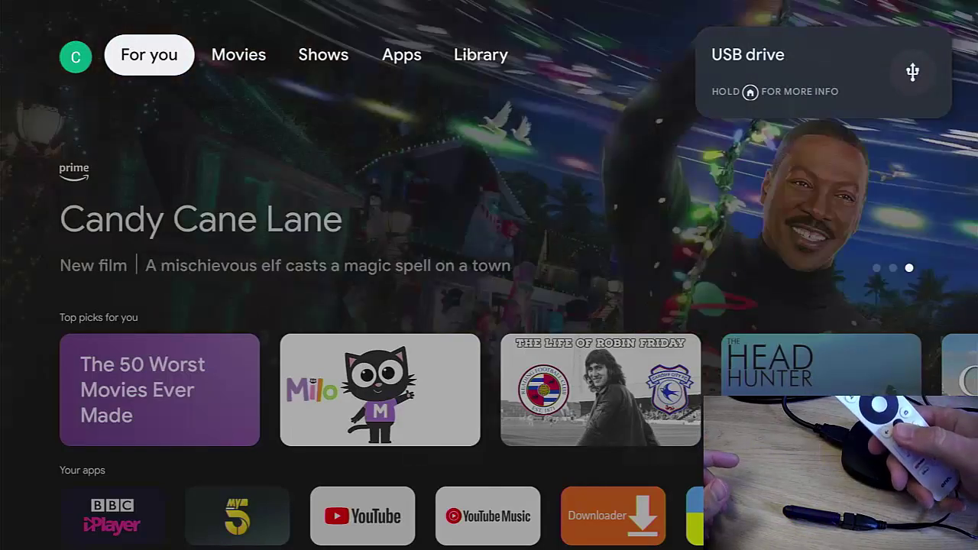
- Open the setup options for the connected USB drive from its notification
{"action": "key", "text": "Home"}
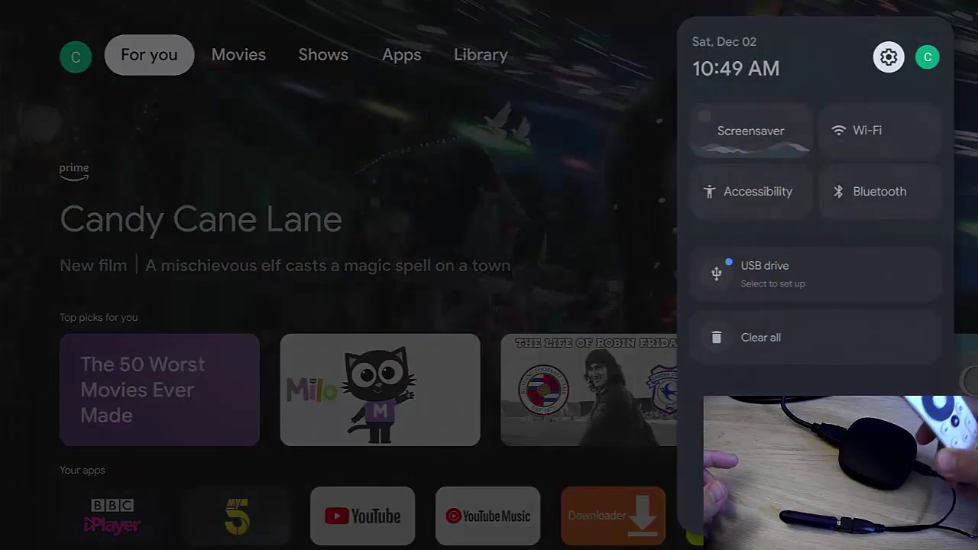
{"action": "key", "text": "Down"}
{"action": "key", "text": "Down"}
{"action": "key", "text": "Down"}
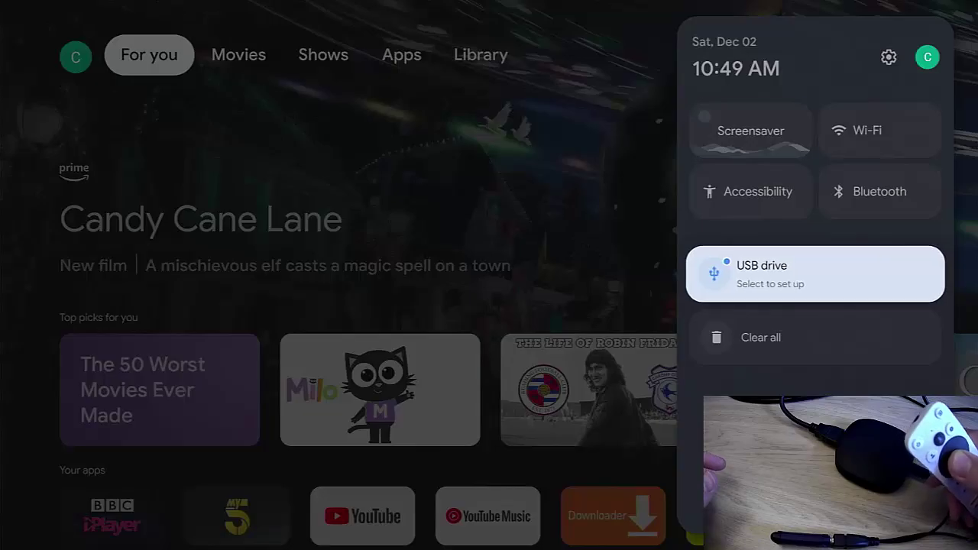
{"action": "key", "text": "Return"}
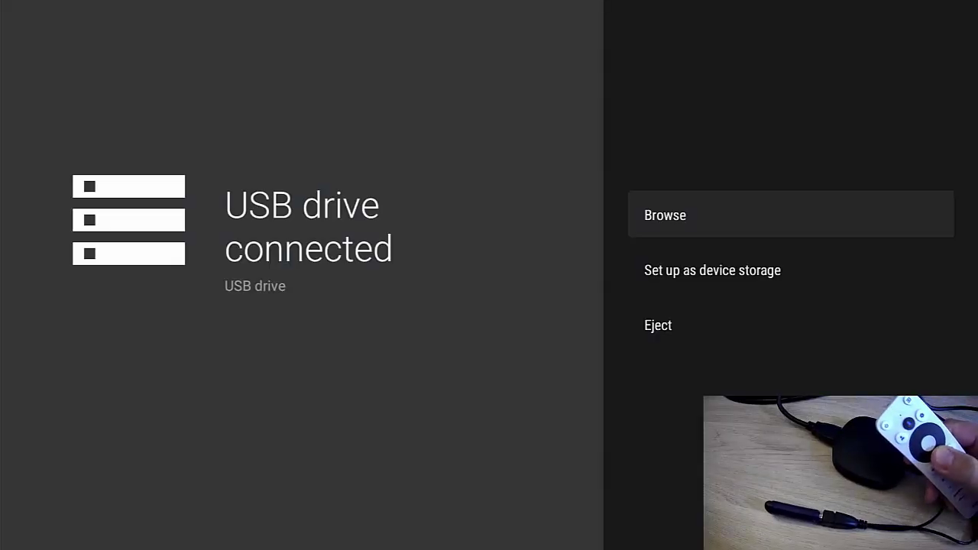
- Set up the USB drive as device storage and format it
{"action": "key", "text": "Down"}
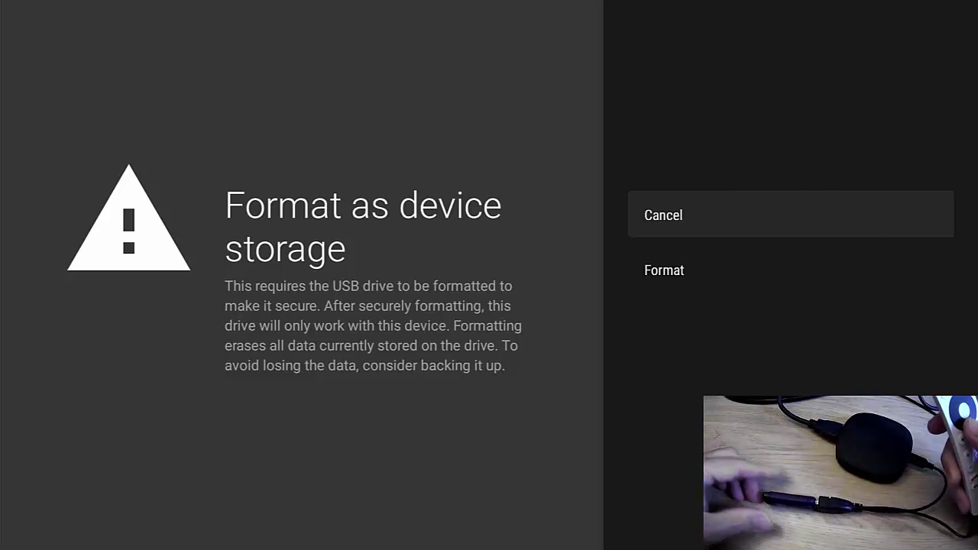
{"action": "key", "text": "Down"}
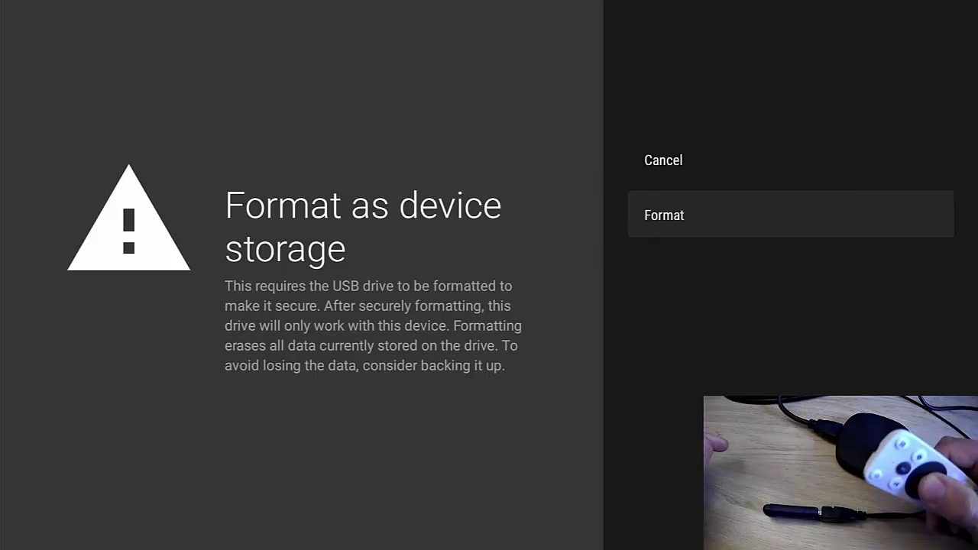
{"action": "key", "text": "Return"}
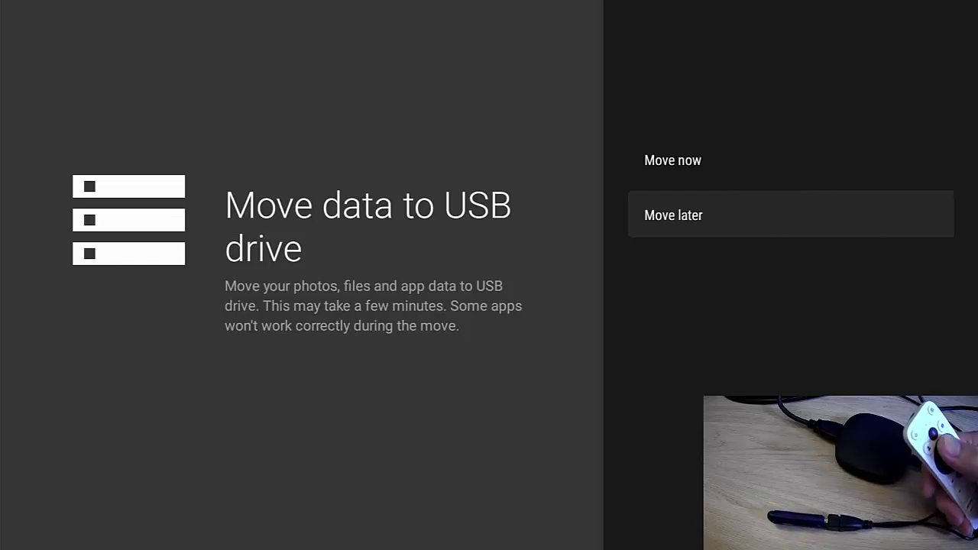
- Choose to move the photos, files and app data to the USB drive now
{"action": "key", "text": "Up"}
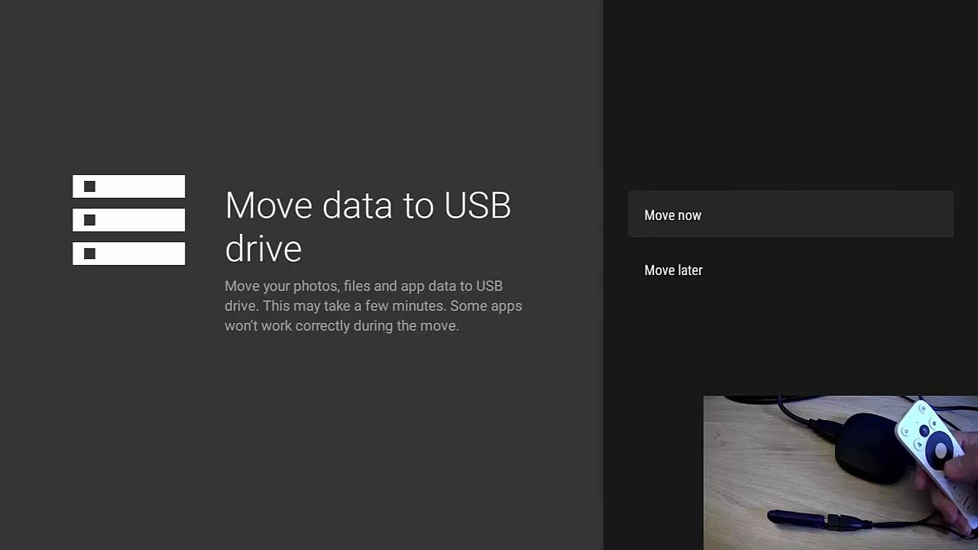
{"action": "key", "text": "Down"}
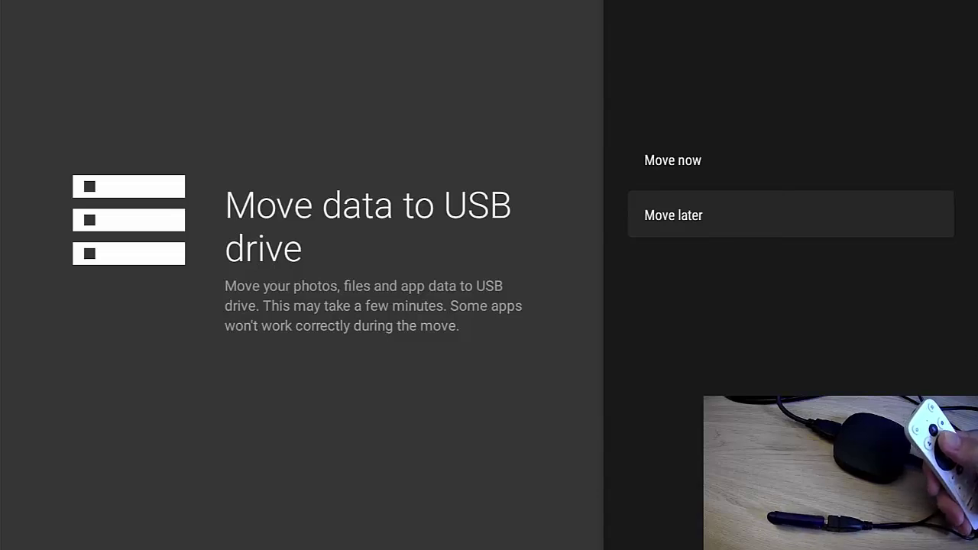
{"action": "key", "text": "Up"}
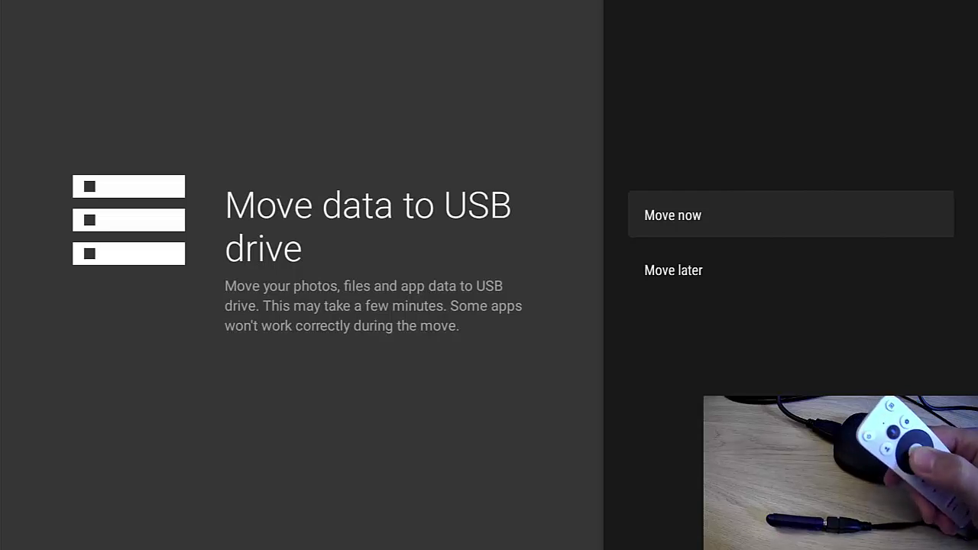
{"action": "key", "text": "Return"}
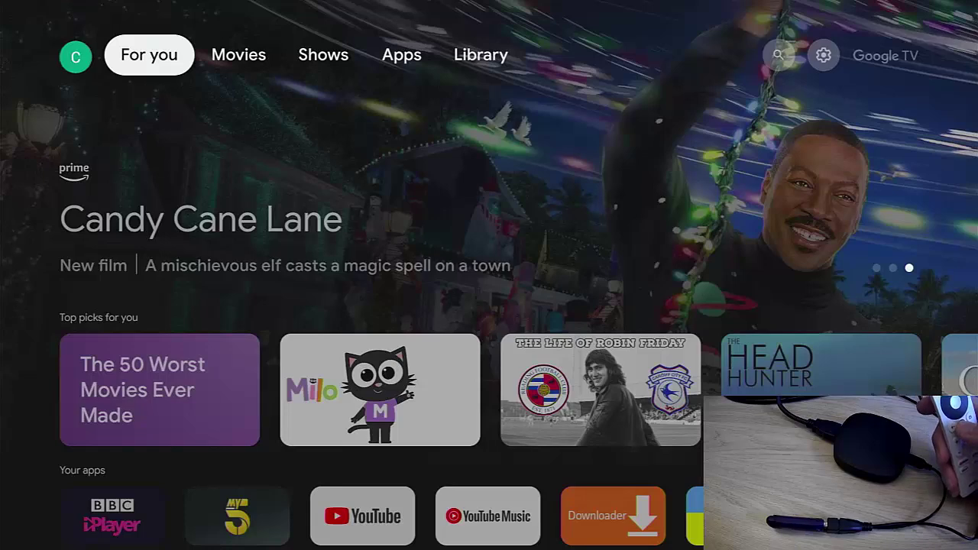
- Open the Storage page in the System settings
{"action": "key", "text": "Home"}
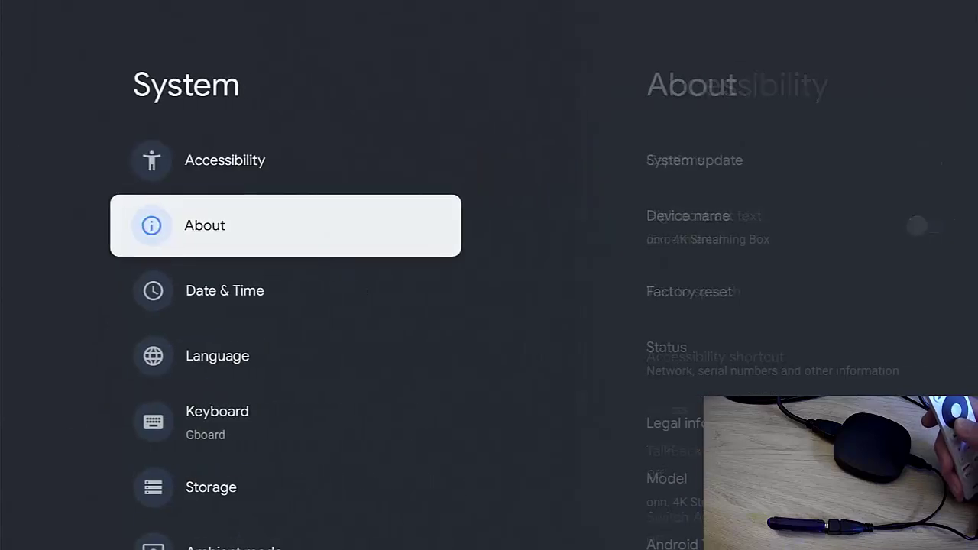
{"action": "key", "text": "Down"}
{"action": "key", "text": "Down"}
{"action": "key", "text": "Down"}
{"action": "key", "text": "Down"}
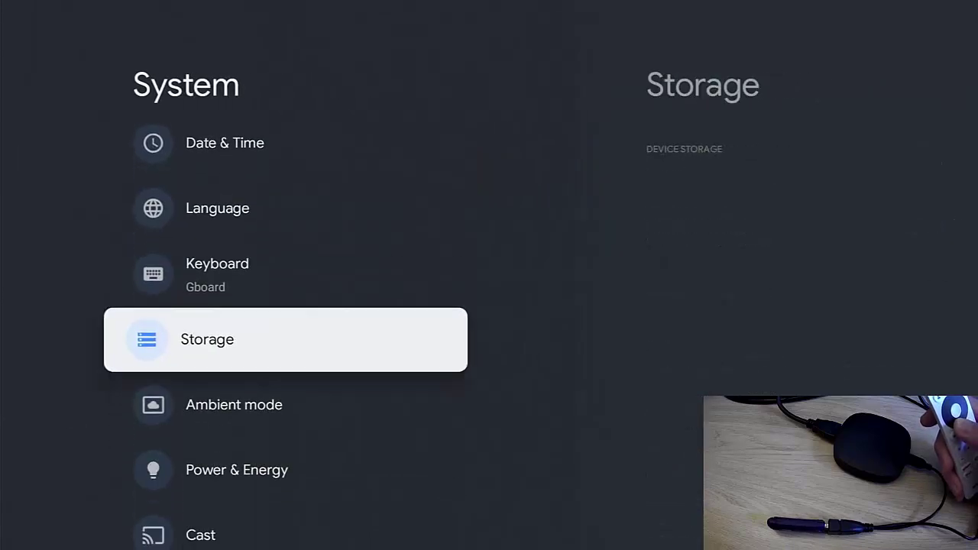
{"action": "key", "text": "Return"}
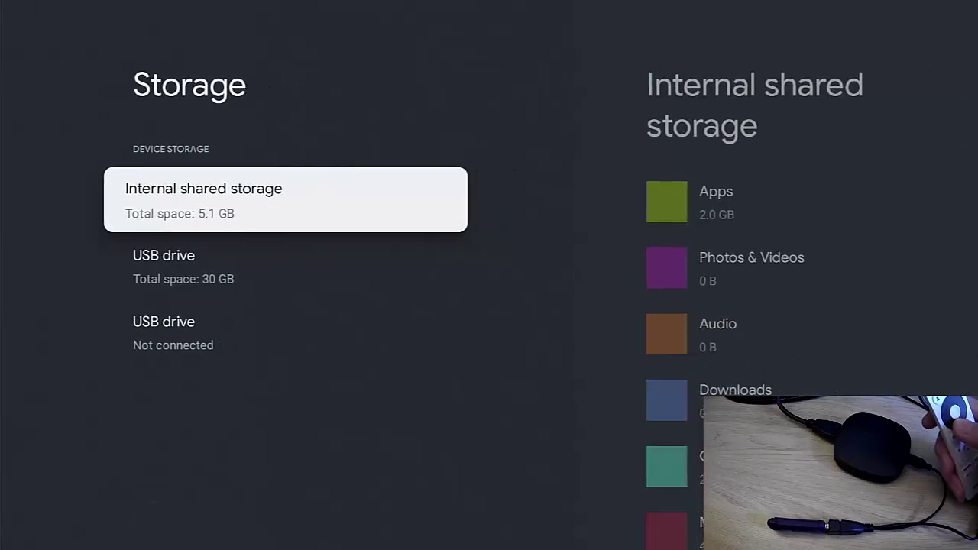
- Migrate data to the 30 GB USB drive with Move now, and return to the main Settings list
{"action": "key", "text": "Down"}
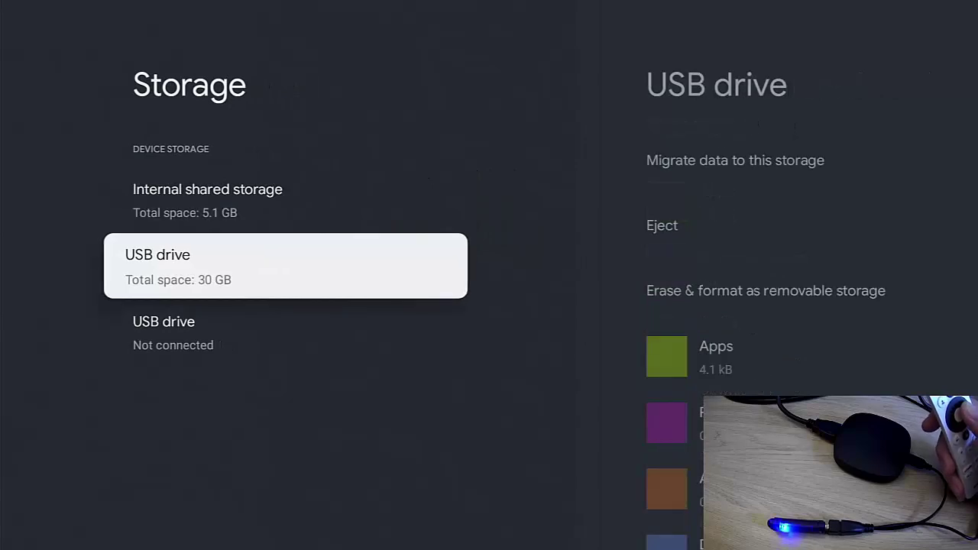
{"action": "key", "text": "Return"}
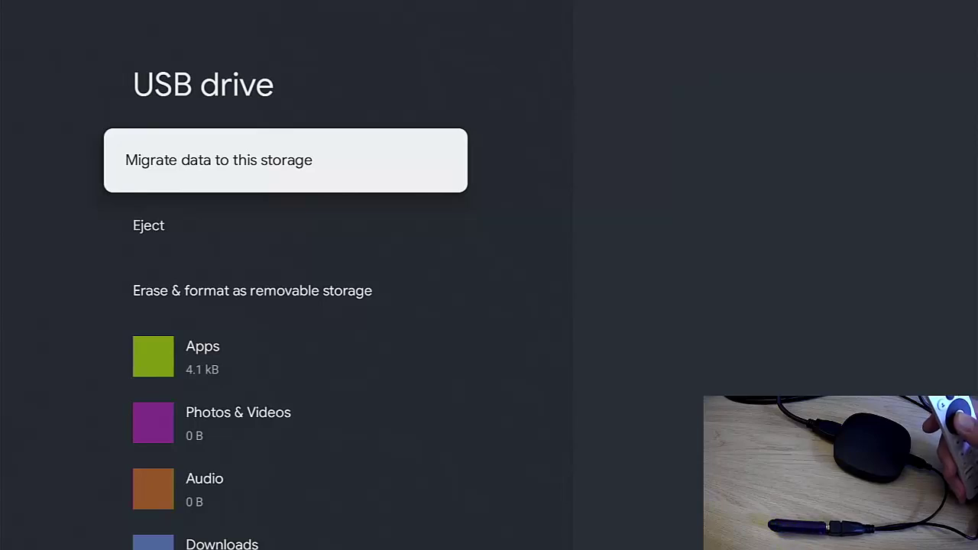
{"action": "key", "text": "Return"}
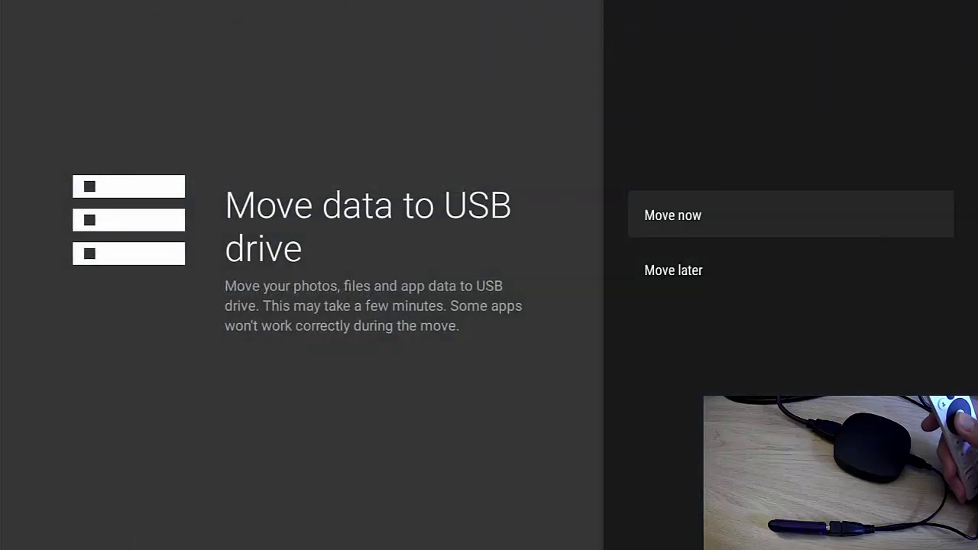
{"action": "key", "text": "Return"}
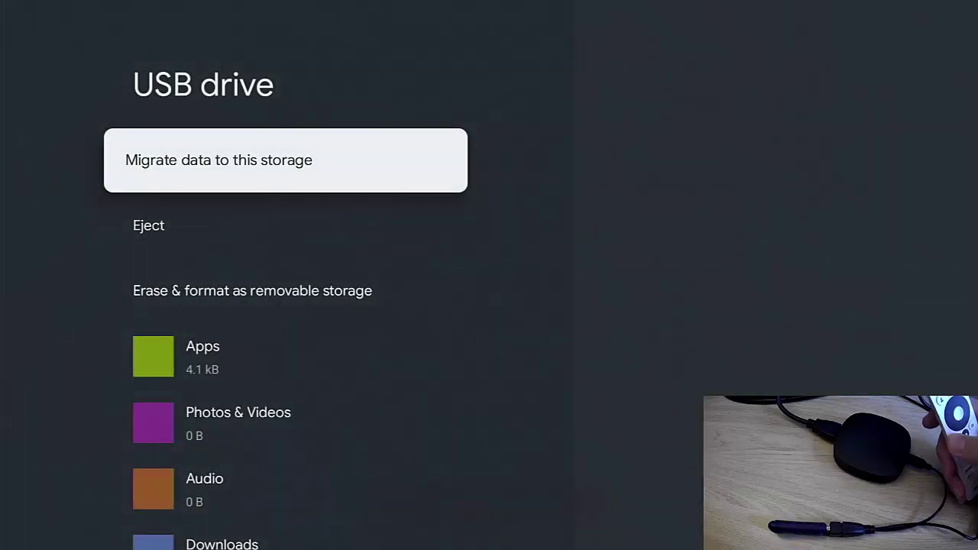
{"action": "key", "text": "Escape"}
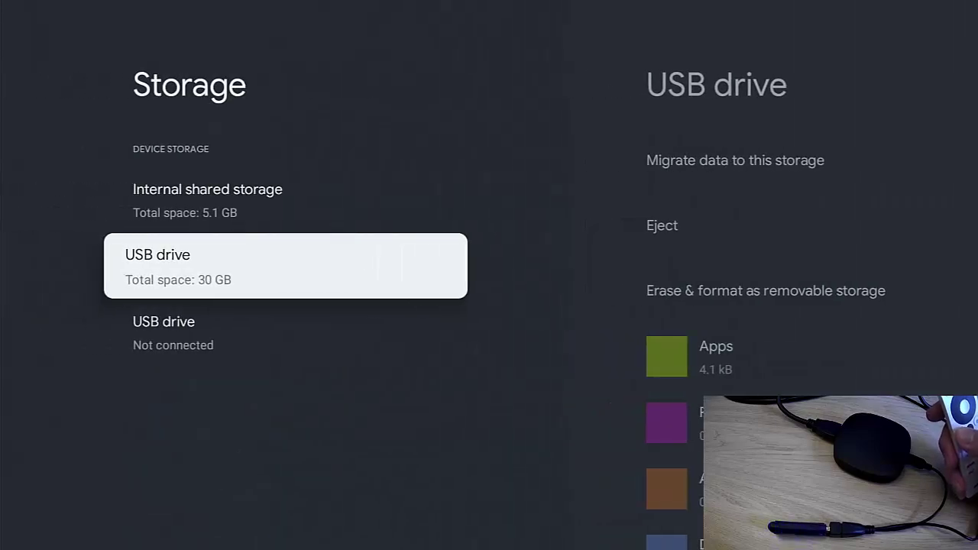
{"action": "key", "text": "Escape"}
{"action": "key", "text": "Escape"}
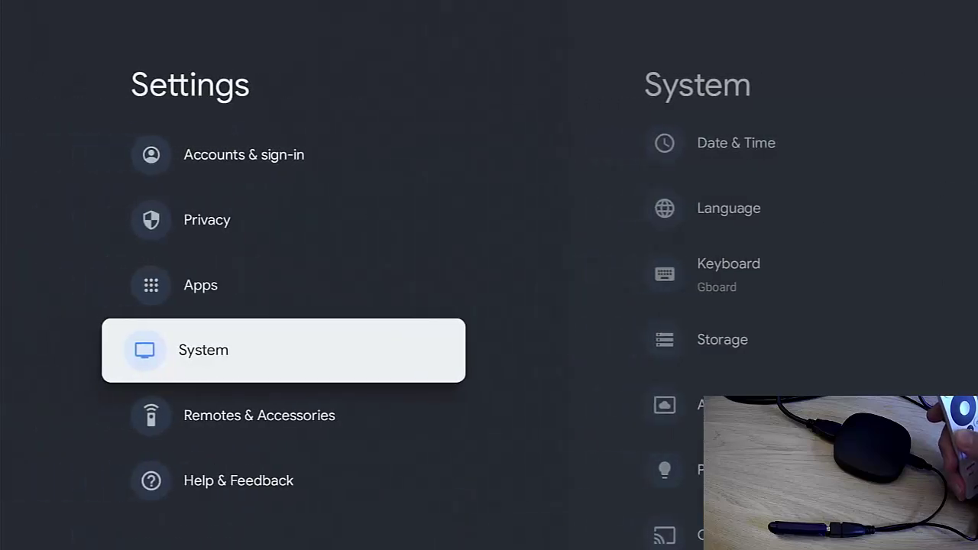
- Check in the list of all apps where BBC iPlayer is stored, and return to the home screen
{"action": "key", "text": "Up"}
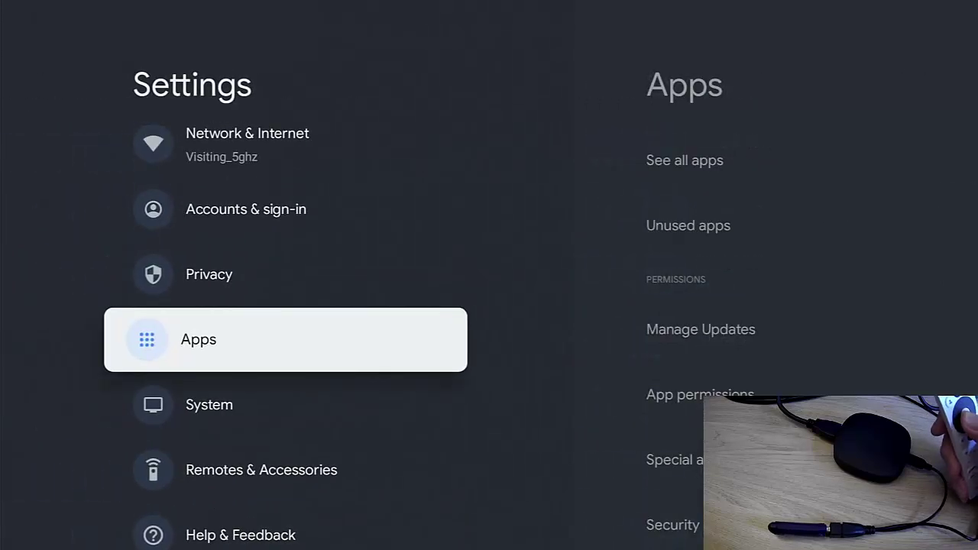
{"action": "key", "text": "Return"}
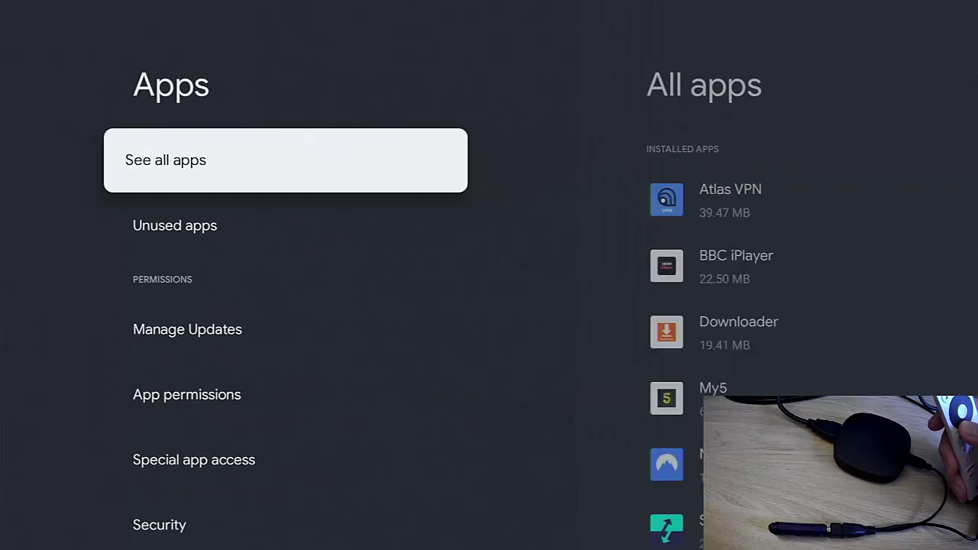
{"action": "key", "text": "Return"}
{"action": "key", "text": "Down"}
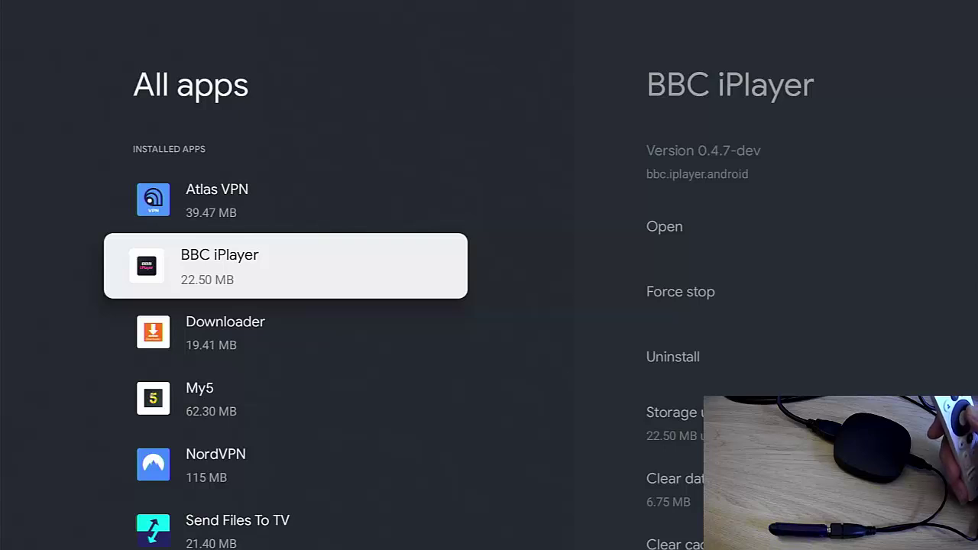
{"action": "key", "text": "Return"}
{"action": "key", "text": "Down"}
{"action": "key", "text": "Down"}
{"action": "key", "text": "Down"}
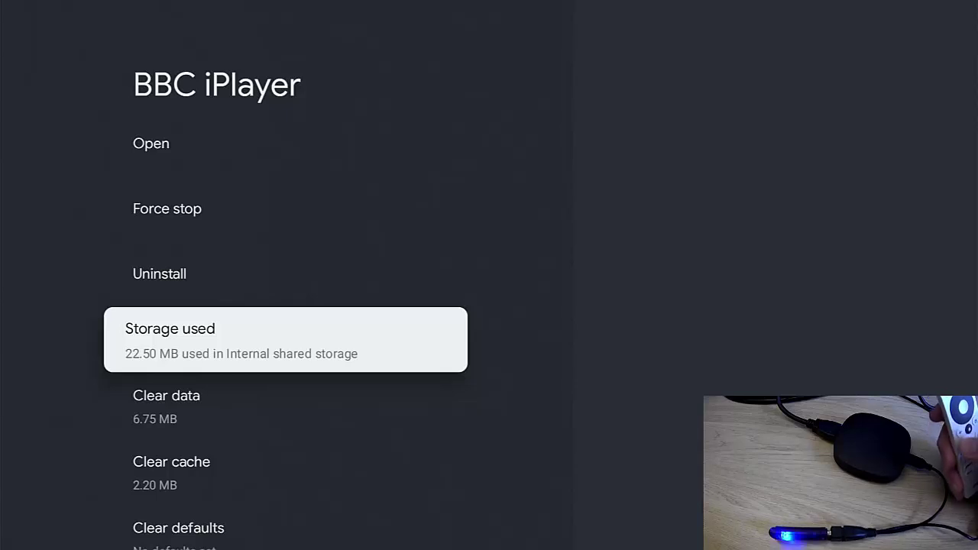
{"action": "key", "text": "Escape"}
{"action": "key", "text": "Escape"}
{"action": "key", "text": "Escape"}
{"action": "key", "text": "Escape"}
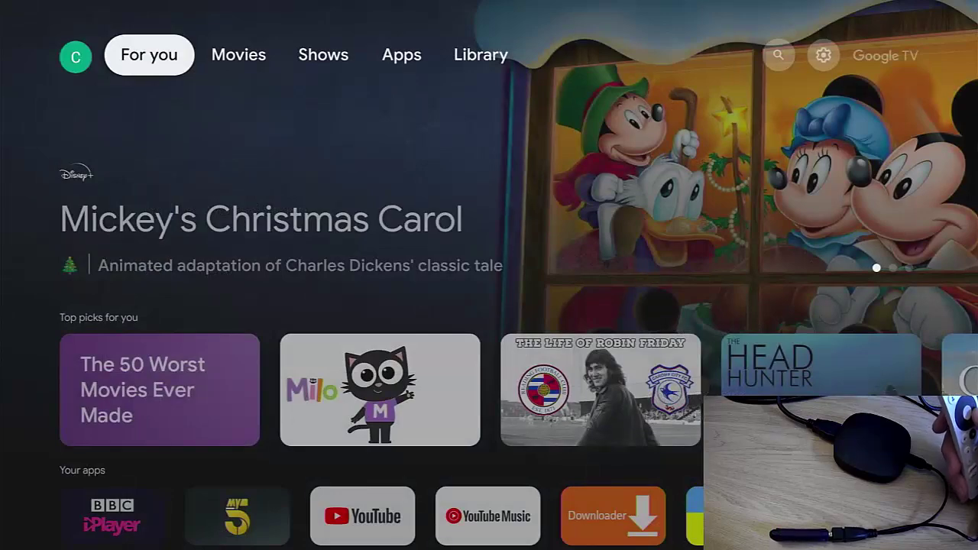
- Open the full device Settings from the home screen
{"action": "key", "text": "Right"}
{"action": "key", "text": "Right"}
{"action": "key", "text": "Right"}
{"action": "key", "text": "Right"}
{"action": "key", "text": "Right"}
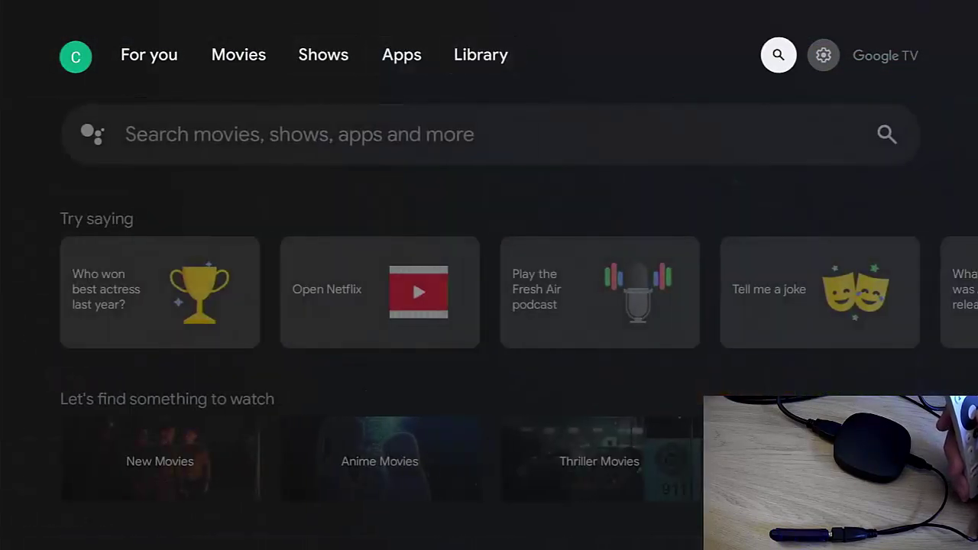
{"action": "key", "text": "Right"}
{"action": "key", "text": "Return"}
{"action": "key", "text": "Return"}
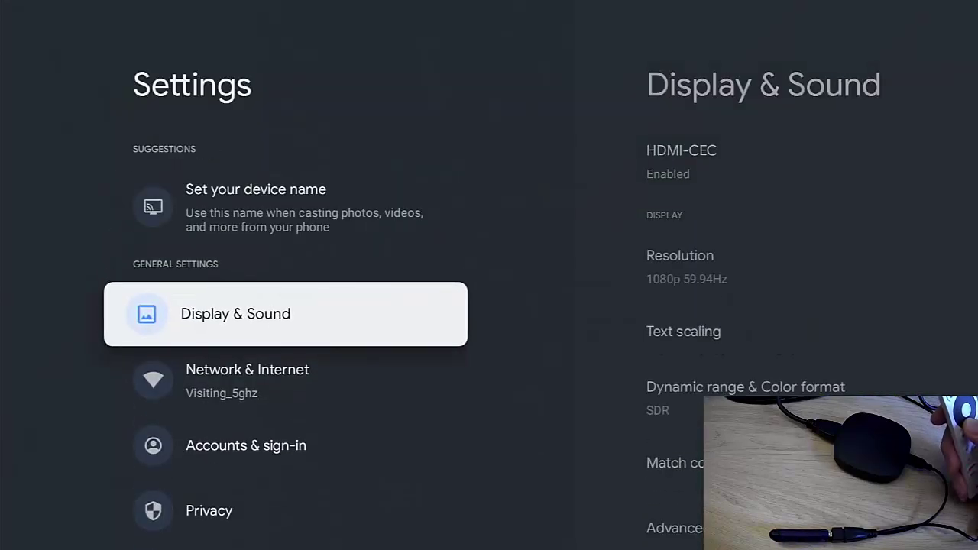
- Open the About page within the System settings
{"action": "key", "text": "Down"}
{"action": "key", "text": "Down"}
{"action": "key", "text": "Down"}
{"action": "key", "text": "Down"}
{"action": "key", "text": "Down"}
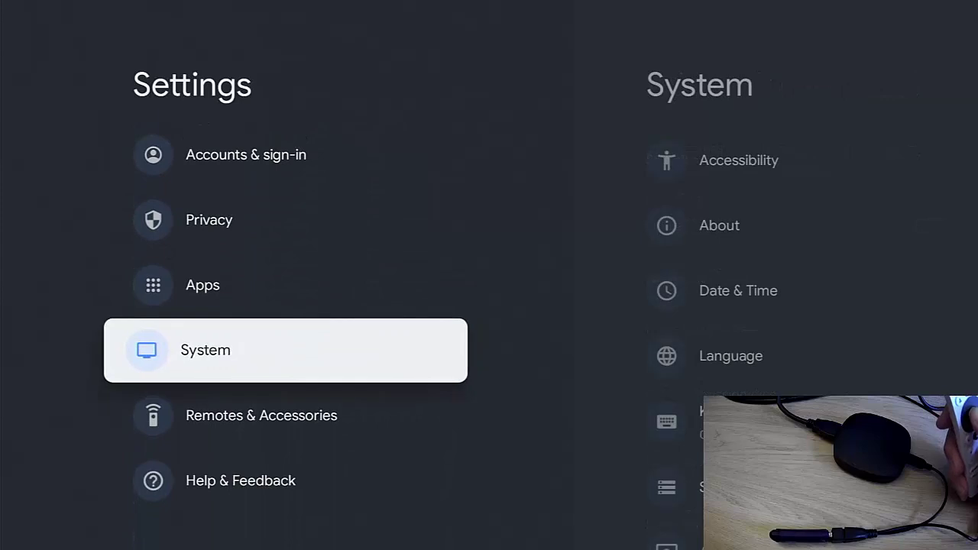
{"action": "key", "text": "Return"}
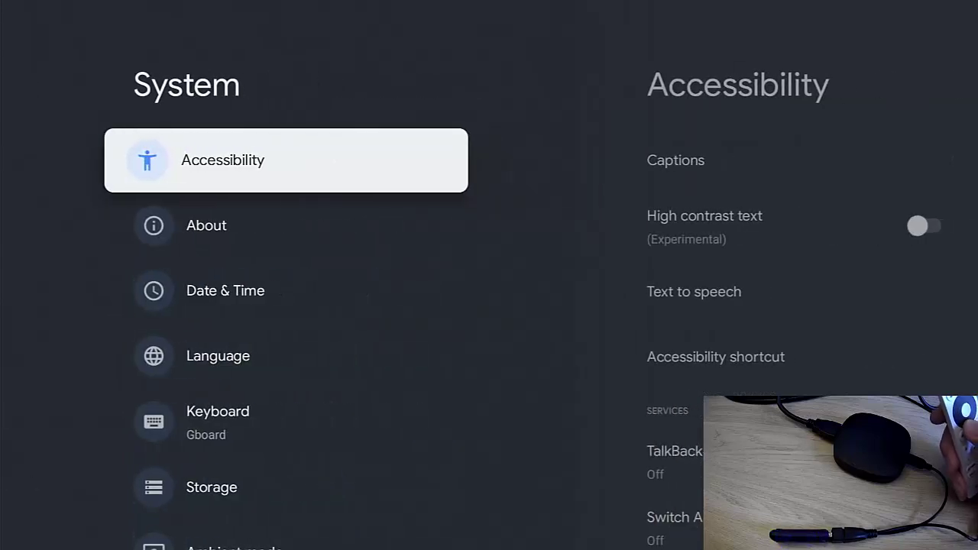
{"action": "key", "text": "Down"}
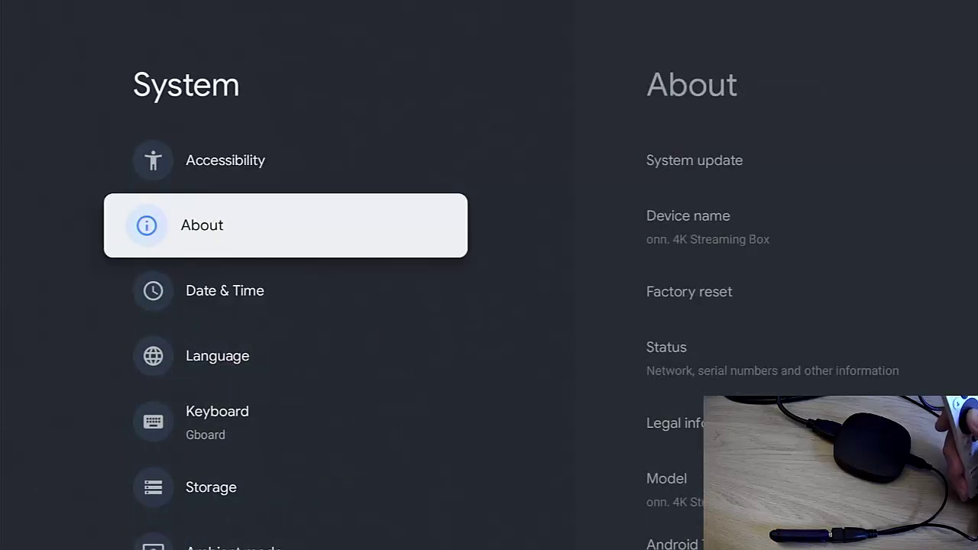
{"action": "key", "text": "Return"}
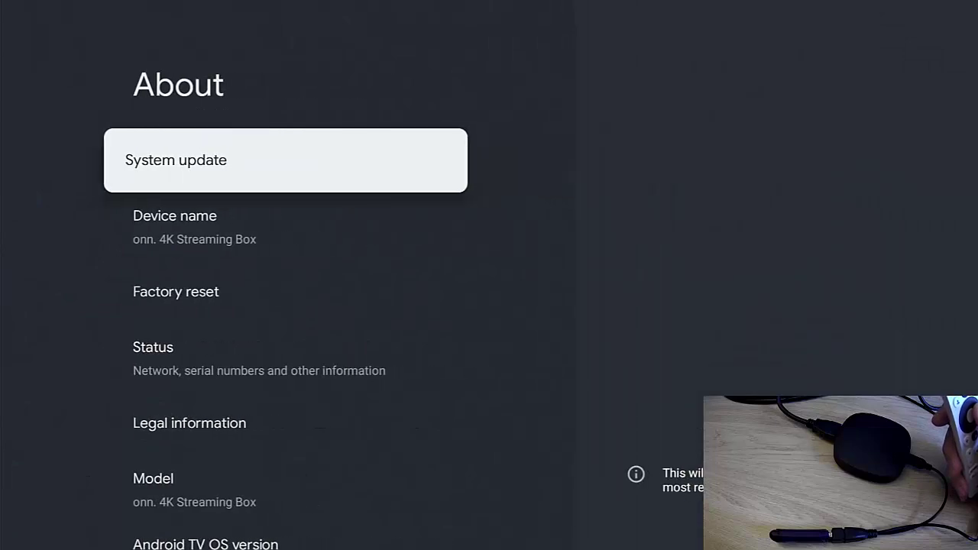
- Enable developer mode by repeatedly selecting the Android TV OS build entry
{"action": "key", "text": "Down"}
{"action": "key", "text": "Down"}
{"action": "key", "text": "Down"}
{"action": "key", "text": "Down"}
{"action": "key", "text": "Down"}
{"action": "key", "text": "Down"}
{"action": "key", "text": "Down"}
{"action": "key", "text": "Down"}
{"action": "key", "text": "Down"}
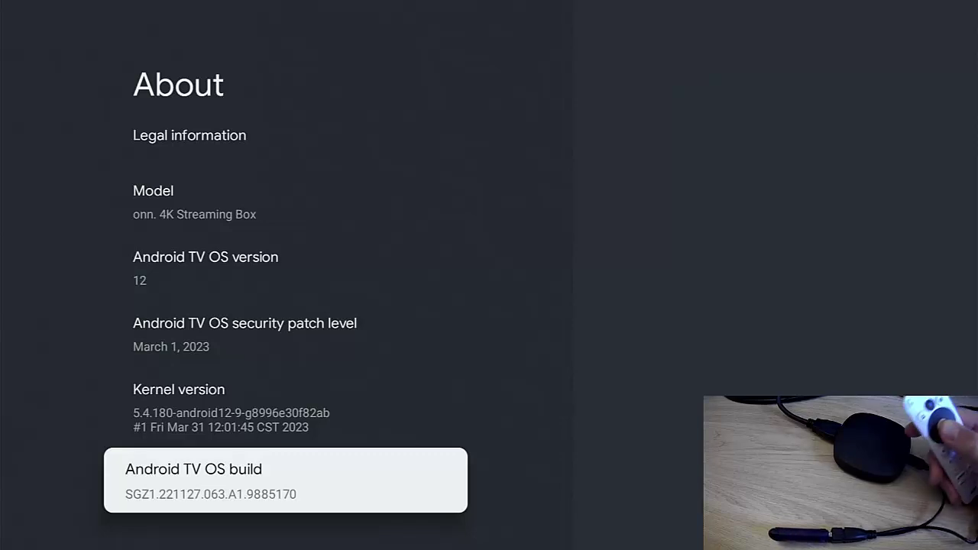
{"action": "key", "text": "Return"}
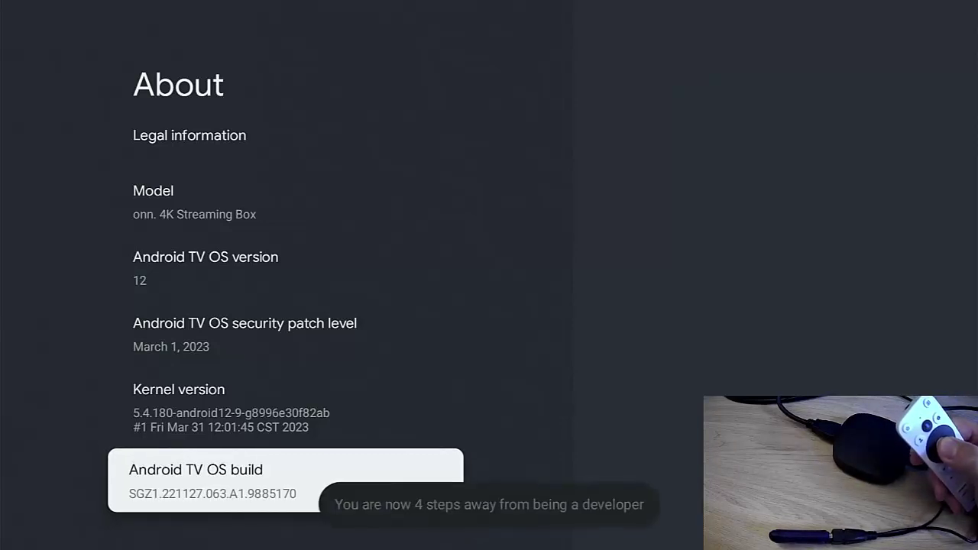
{"action": "key", "text": "Return"}
{"action": "key", "text": "Return"}
{"action": "key", "text": "Return"}
{"action": "key", "text": "Return"}
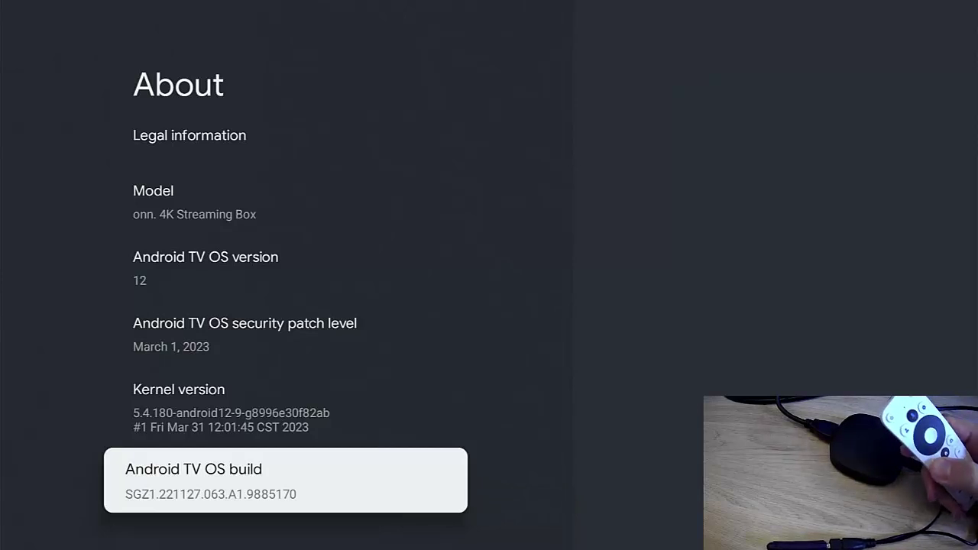
- Return to the System settings and go to Developer options
{"action": "key", "text": "Escape"}
{"action": "key", "text": "Down"}
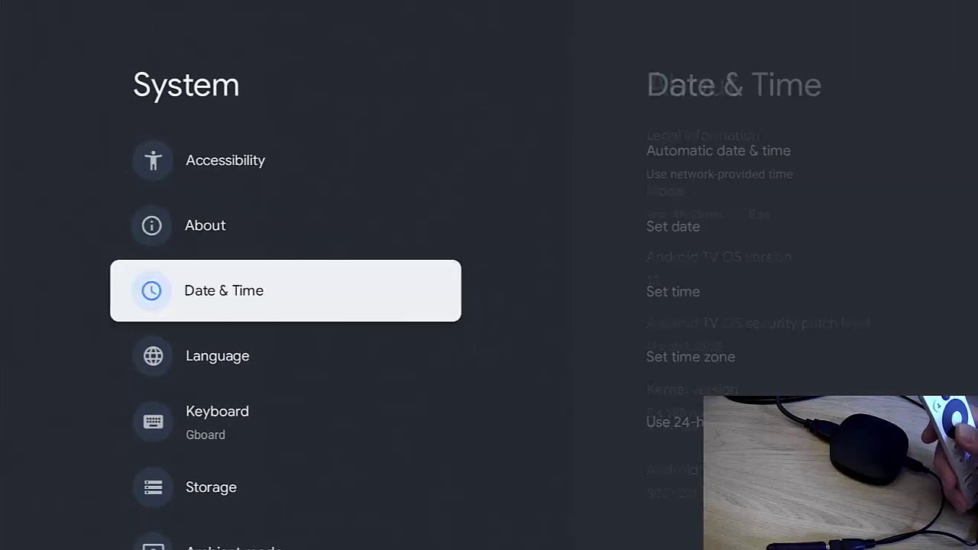
{"action": "key", "text": "Down"}
{"action": "key", "text": "Down"}
{"action": "key", "text": "Down"}
{"action": "key", "text": "Down"}
{"action": "key", "text": "Down"}
{"action": "key", "text": "Down"}
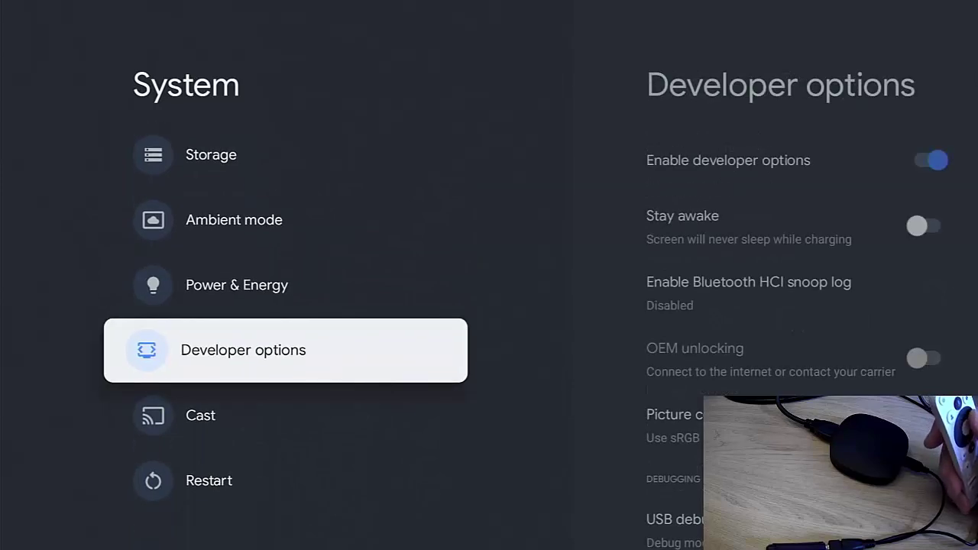
- Enable the Force allow apps on external setting in Developer options
{"action": "key", "text": "Return"}
{"action": "key", "text": "Down"}
{"action": "key", "text": "Down"}
{"action": "key", "text": "Down"}
{"action": "key", "text": "Down"}
{"action": "key", "text": "Down"}
{"action": "key", "text": "Down"}
{"action": "key", "text": "Down"}
{"action": "key", "text": "Down"}
{"action": "key", "text": "Down"}
{"action": "key", "text": "Down"}
{"action": "key", "text": "Down"}
{"action": "key", "text": "Down"}
{"action": "key", "text": "Down"}
{"action": "key", "text": "Down"}
{"action": "key", "text": "Down"}
{"action": "key", "text": "Down"}
{"action": "key", "text": "Down"}
{"action": "key", "text": "Down"}
{"action": "key", "text": "Down"}
{"action": "key", "text": "Down"}
{"action": "key", "text": "Down"}
{"action": "key", "text": "Down"}
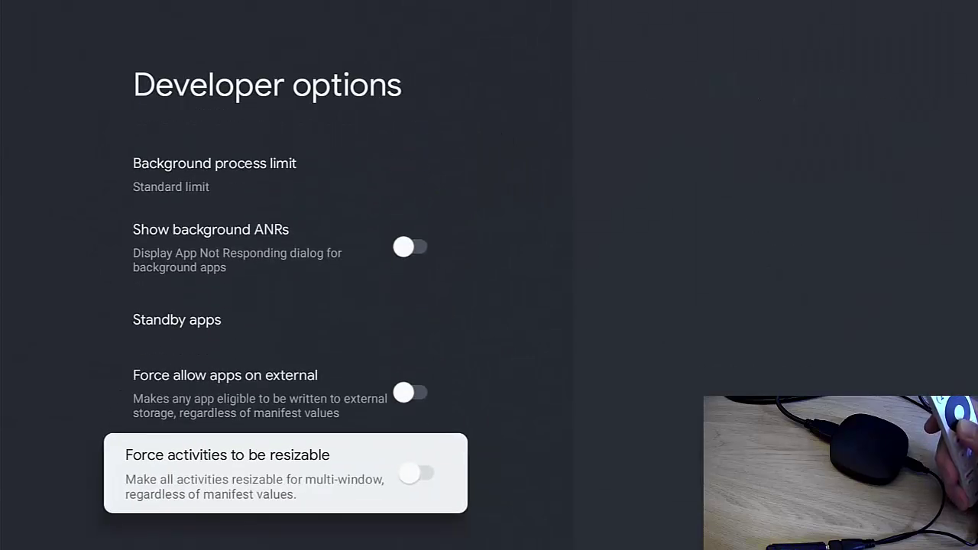
{"action": "key", "text": "Up"}
{"action": "key", "text": "Up"}
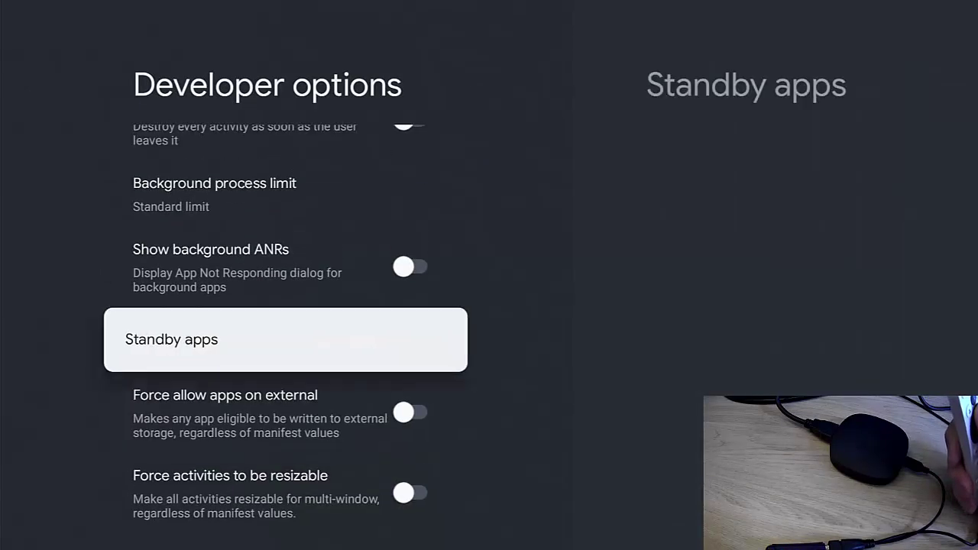
{"action": "key", "text": "Down"}
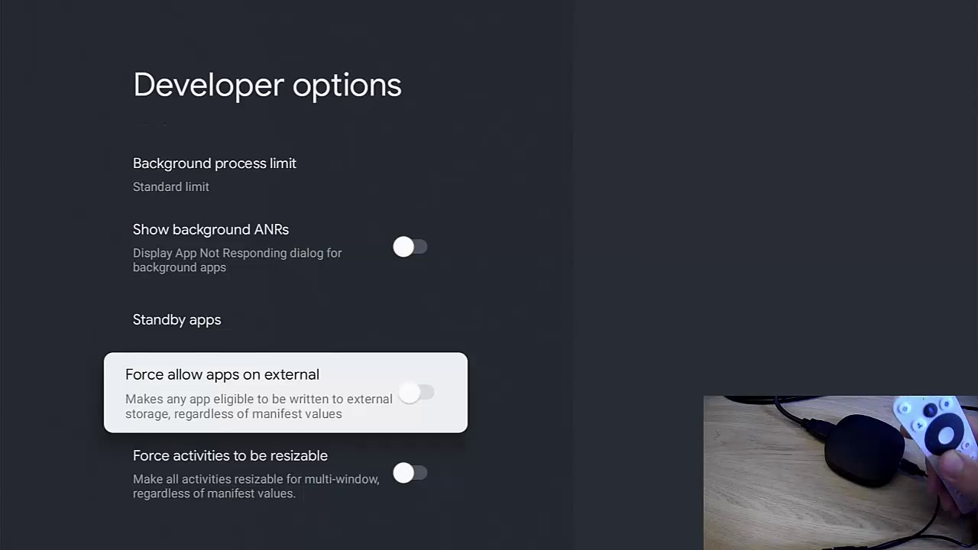
{"action": "key", "text": "Return"}
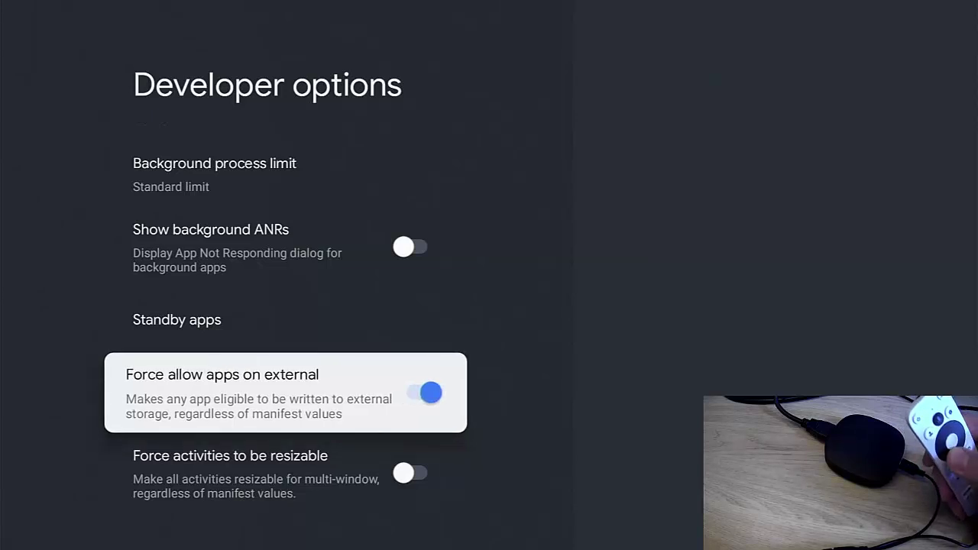
- Return to the main Settings and open the full list of installed apps from the Apps section
{"action": "key", "text": "Escape"}
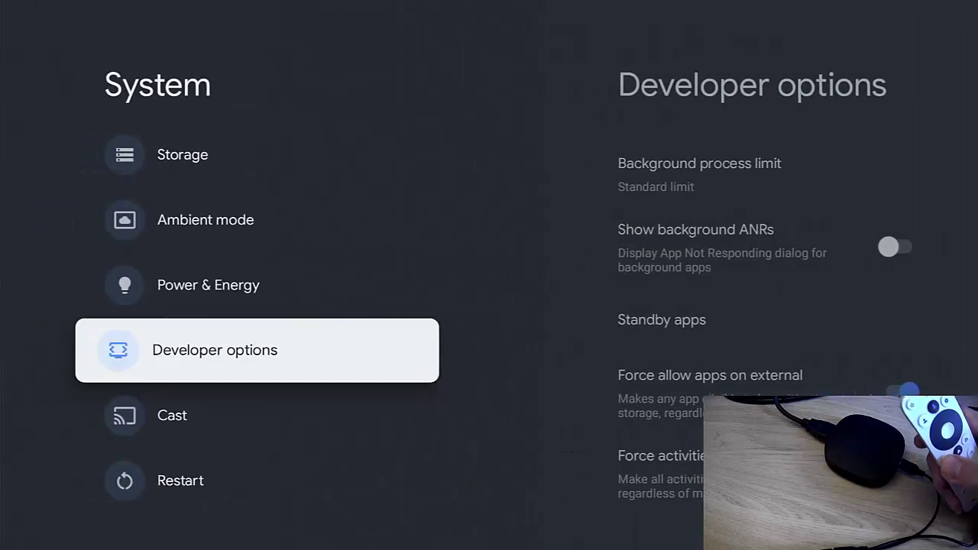
{"action": "key", "text": "Up"}
{"action": "key", "text": "Up"}
{"action": "key", "text": "Up"}
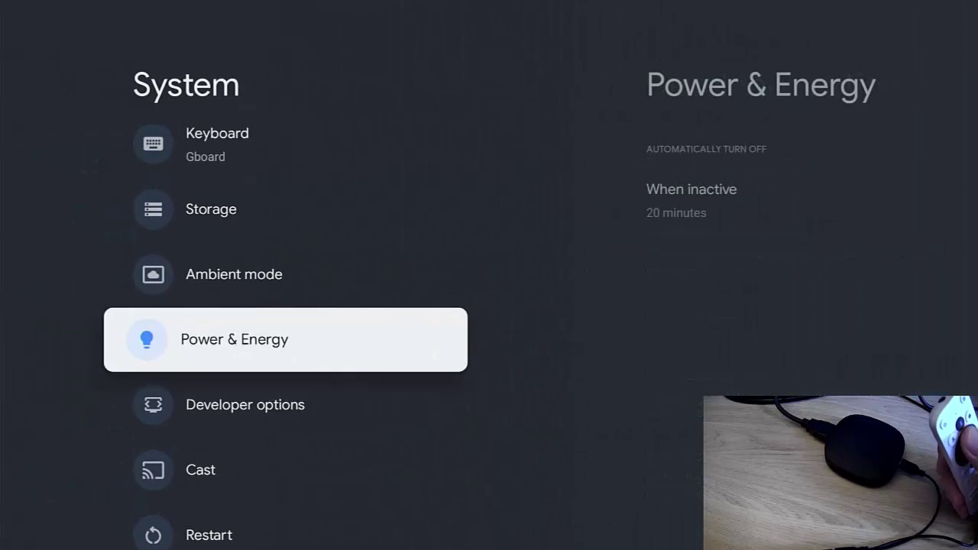
{"action": "key", "text": "Escape"}
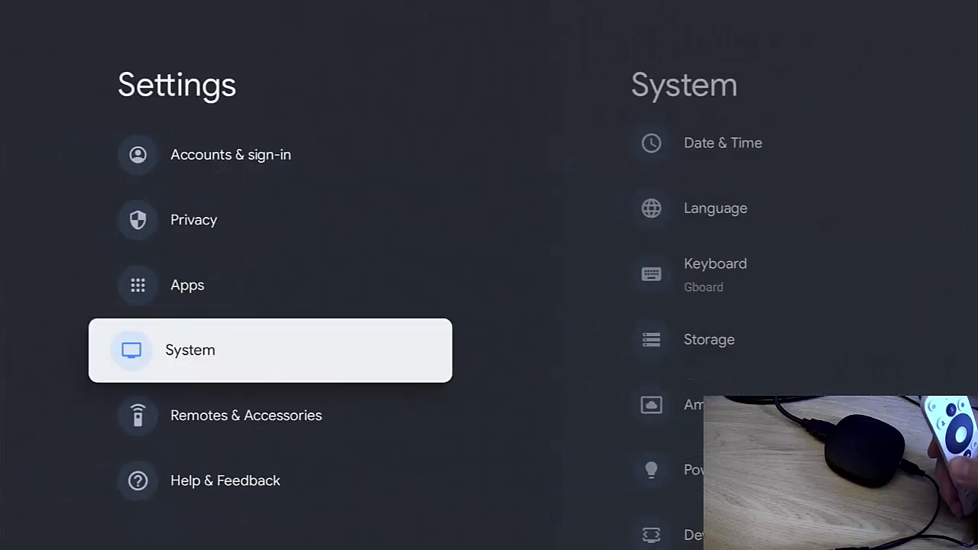
{"action": "key", "text": "Up"}
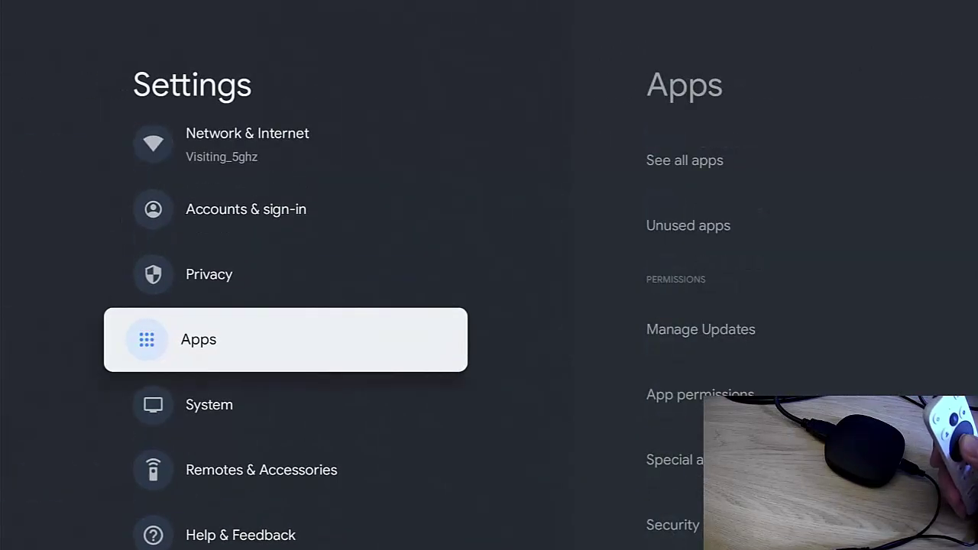
{"action": "key", "text": "Return"}
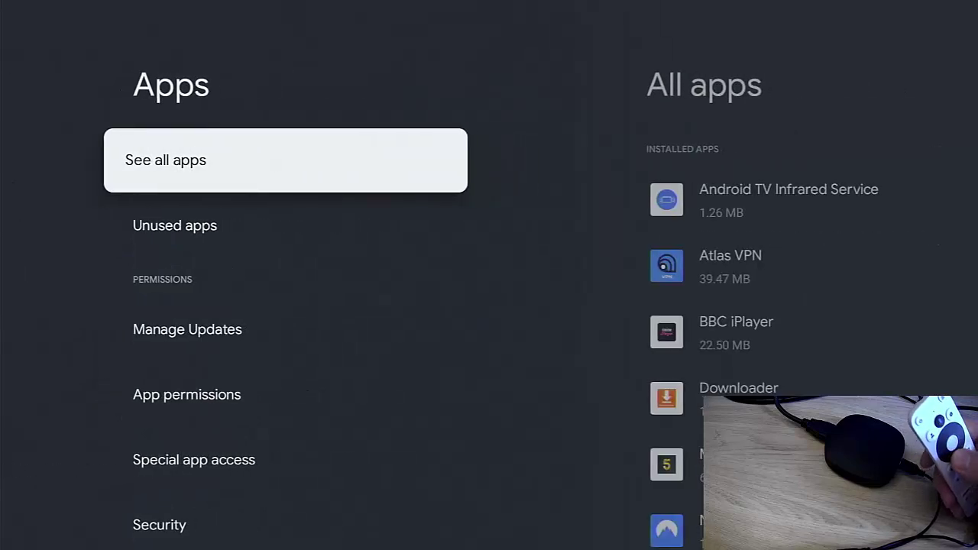
{"action": "key", "text": "Return"}
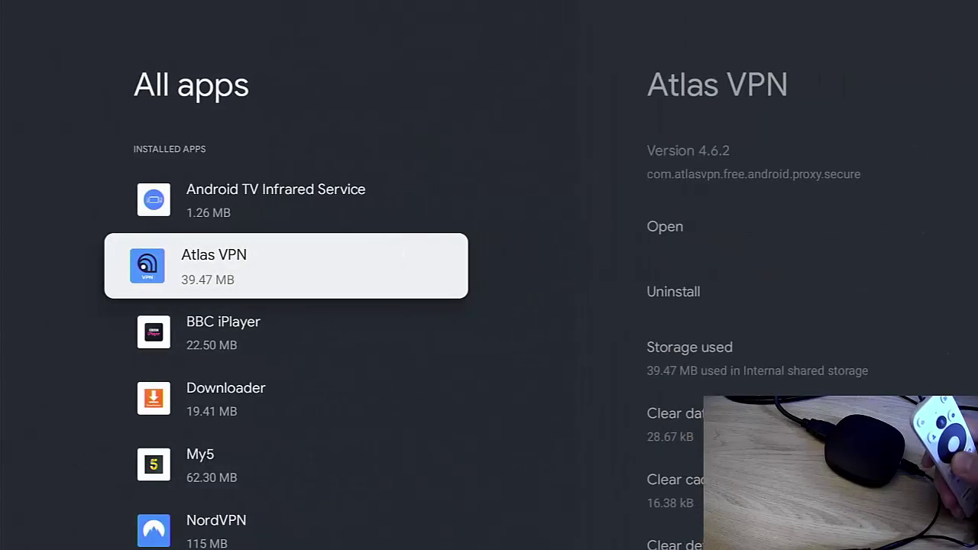
- Move BBC iPlayer to the USB drive through its Storage used setting
{"action": "key", "text": "Down"}
{"action": "key", "text": "Return"}
{"action": "key", "text": "Down"}
{"action": "key", "text": "Down"}
{"action": "key", "text": "Down"}
{"action": "key", "text": "Down"}
{"action": "key", "text": "Down"}
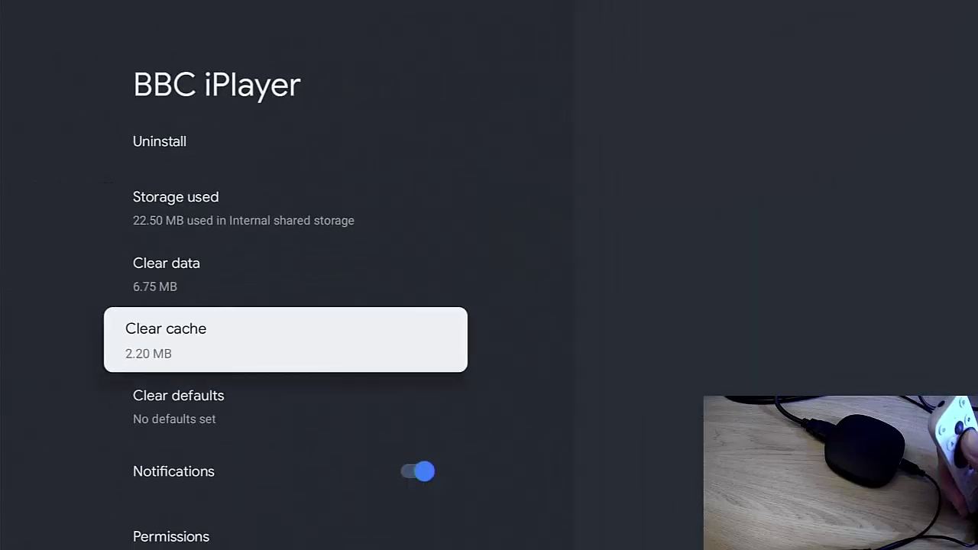
{"action": "key", "text": "Up"}
{"action": "key", "text": "Up"}
{"action": "key", "text": "Return"}
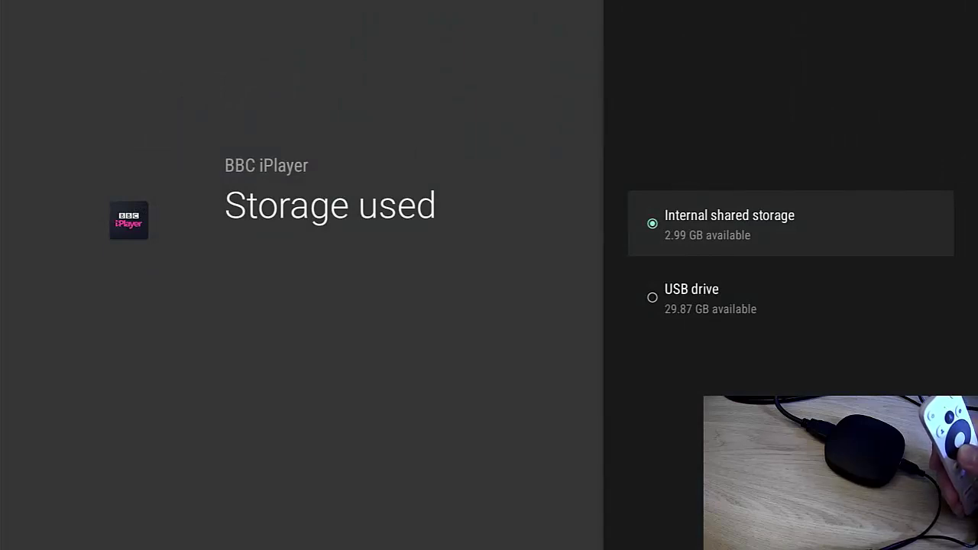
{"action": "key", "text": "Down"}
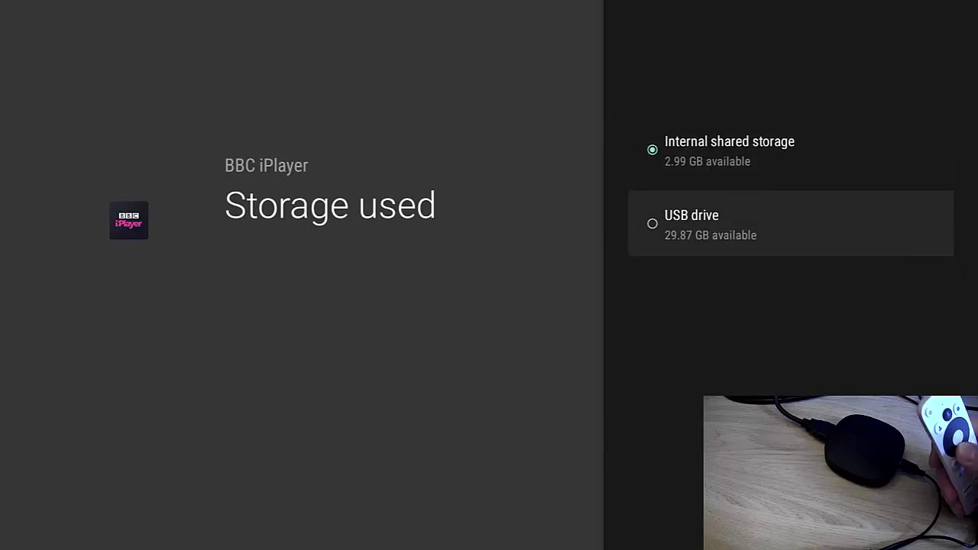
{"action": "key", "text": "Return"}
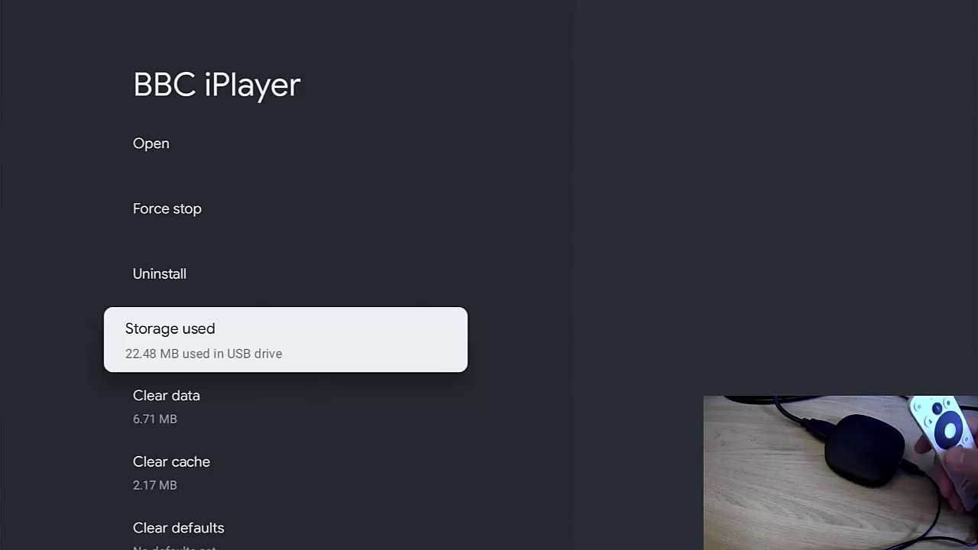
- Leave the settings and return to the For you page of the home screen
{"action": "key", "text": "Escape"}
{"action": "key", "text": "Escape"}
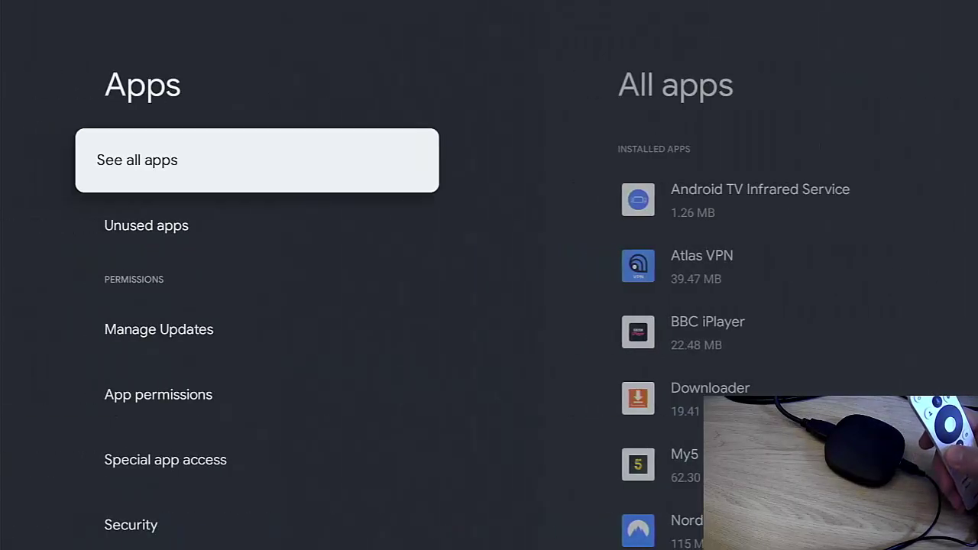
{"action": "key", "text": "Escape"}
{"action": "key", "text": "Escape"}
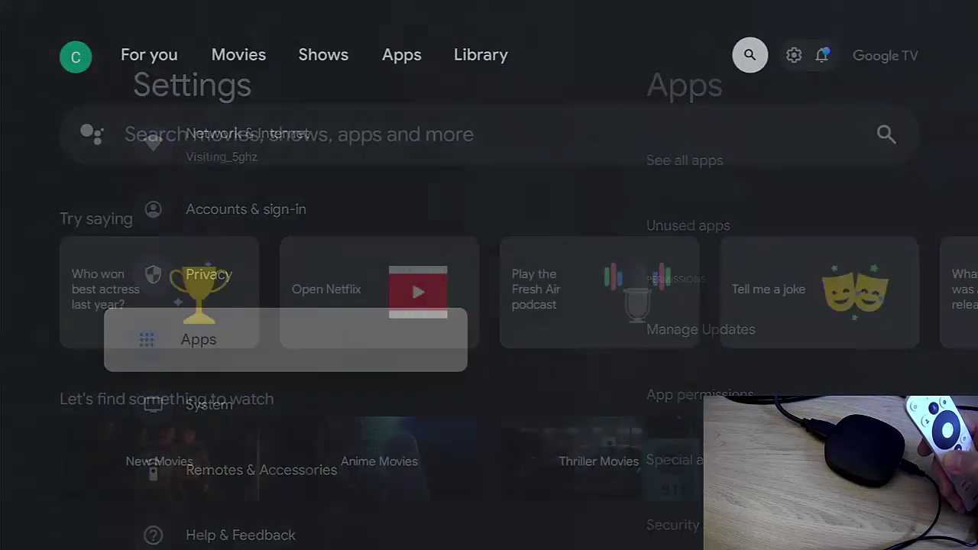
{"action": "key", "text": "Left"}
{"action": "key", "text": "Left"}
{"action": "key", "text": "Left"}
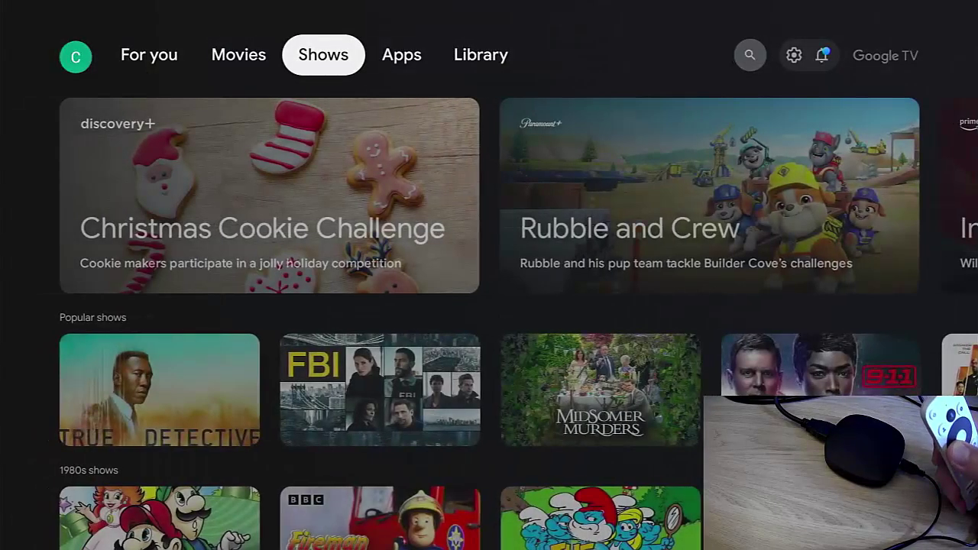
{"action": "key", "text": "Left"}
{"action": "key", "text": "Left"}
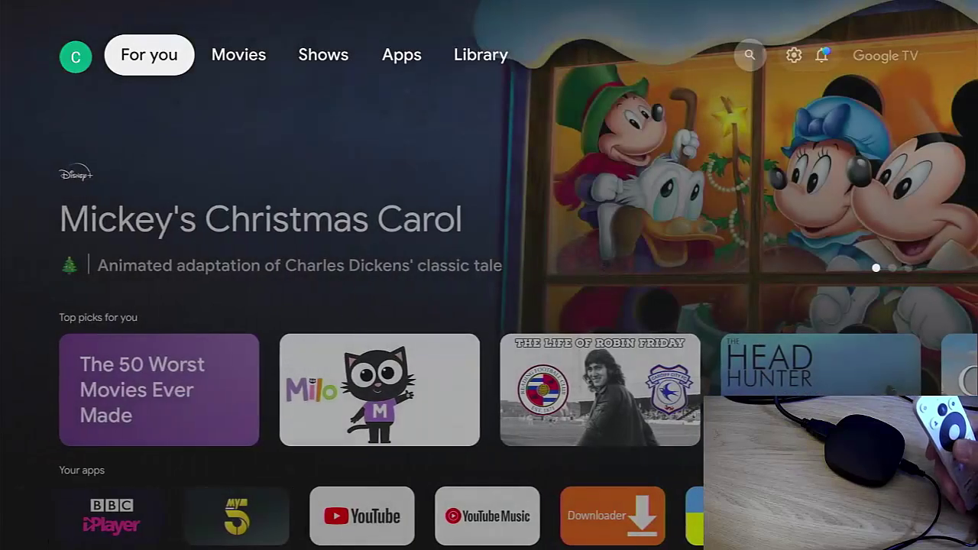
- Launch BBC iPlayer from Your apps to check that it runs, and return to the home screen
{"action": "key", "text": "Down"}
{"action": "key", "text": "Down"}
{"action": "key", "text": "Down"}
{"action": "key", "text": "Up"}
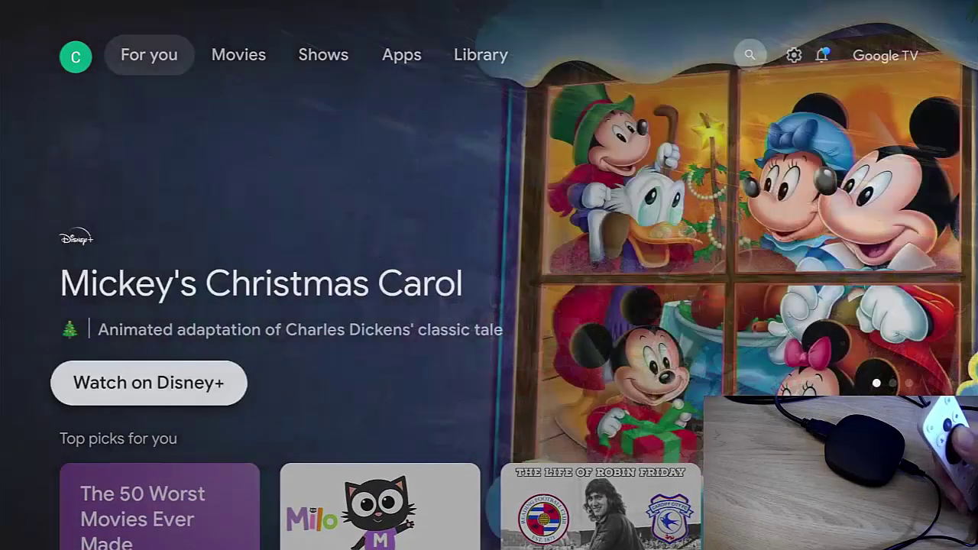
- Open the full device Settings from the home screen again
{"action": "key", "text": "Up"}
{"action": "key", "text": "Right"}
{"action": "key", "text": "Right"}
{"action": "key", "text": "Right"}
{"action": "key", "text": "Right"}
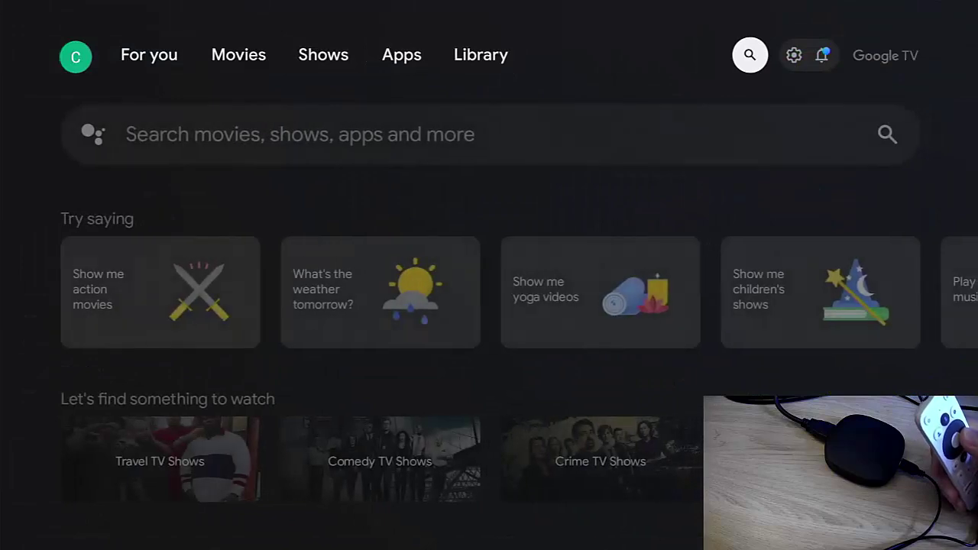
{"action": "key", "text": "Right"}
{"action": "key", "text": "Return"}
{"action": "key", "text": "Down"}
{"action": "key", "text": "Up"}
{"action": "key", "text": "Return"}
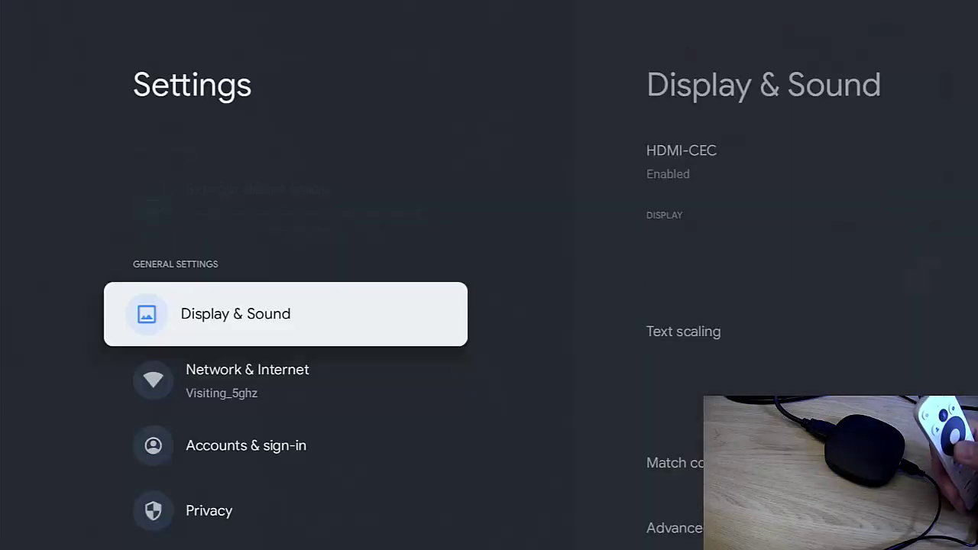
- Open the Apps section of the Settings
{"action": "key", "text": "Down"}
{"action": "key", "text": "Down"}
{"action": "key", "text": "Down"}
{"action": "key", "text": "Down"}
{"action": "key", "text": "Down"}
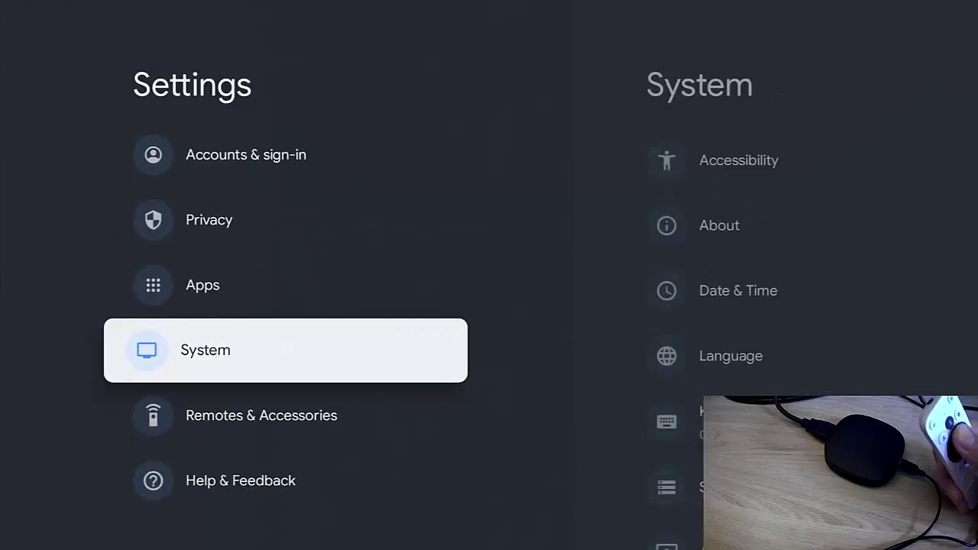
{"action": "key", "text": "Up"}
{"action": "key", "text": "Return"}
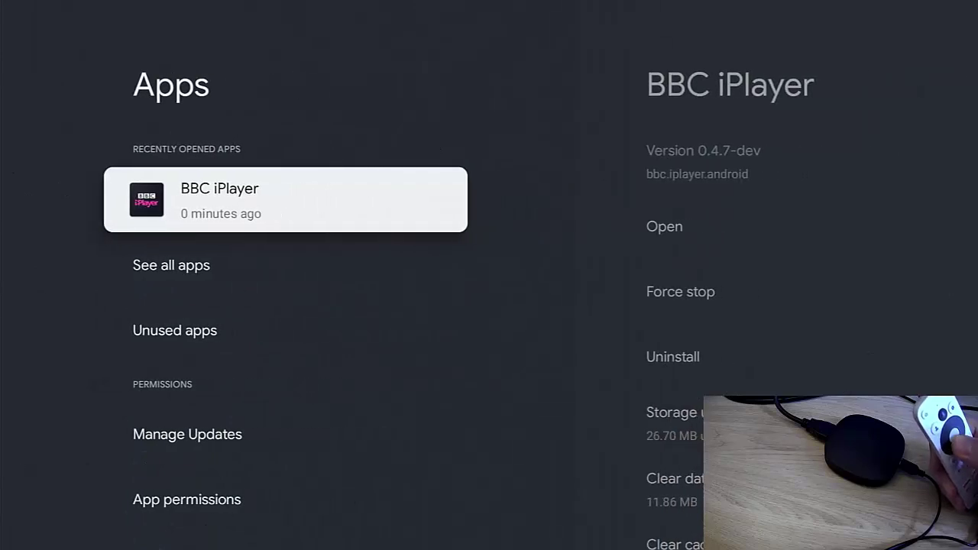
- Move BBC iPlayer back to Internal shared storage through its Storage used setting
{"action": "key", "text": "Return"}
{"action": "key", "text": "Down"}
{"action": "key", "text": "Down"}
{"action": "key", "text": "Down"}
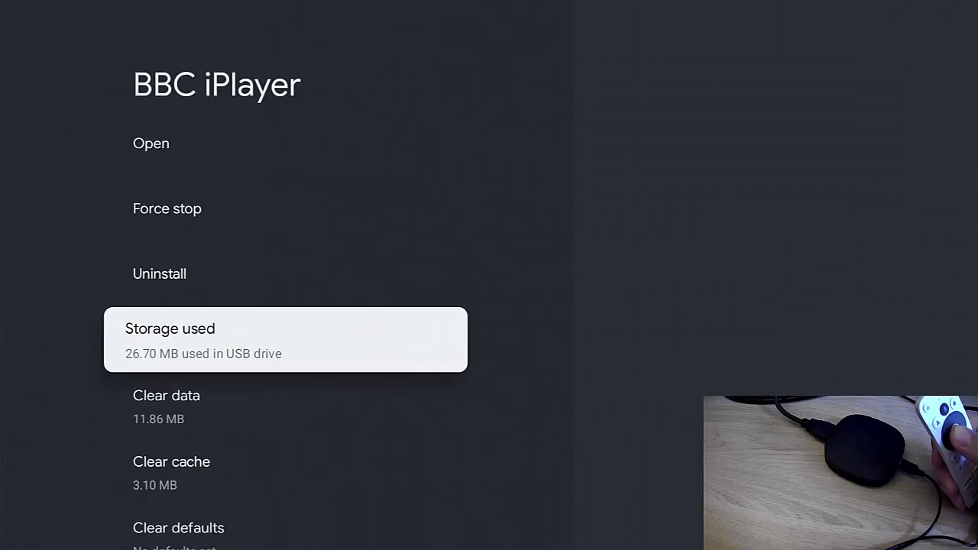
{"action": "key", "text": "Return"}
{"action": "key", "text": "Down"}
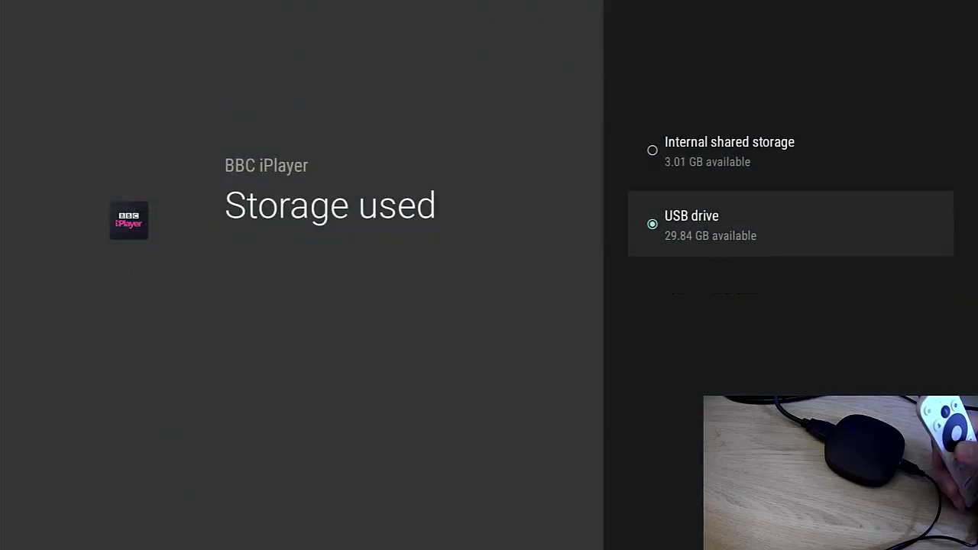
{"action": "key", "text": "Up"}
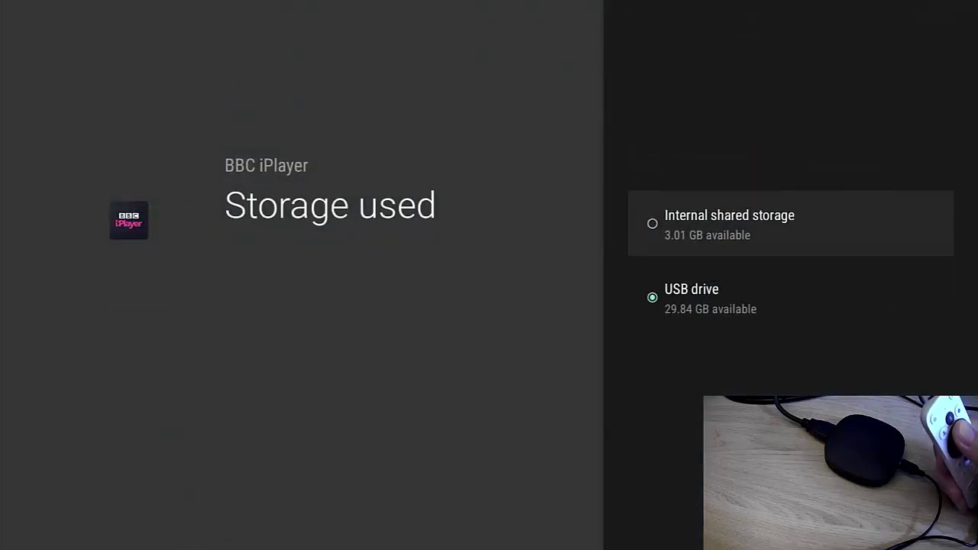
{"action": "key", "text": "Down"}
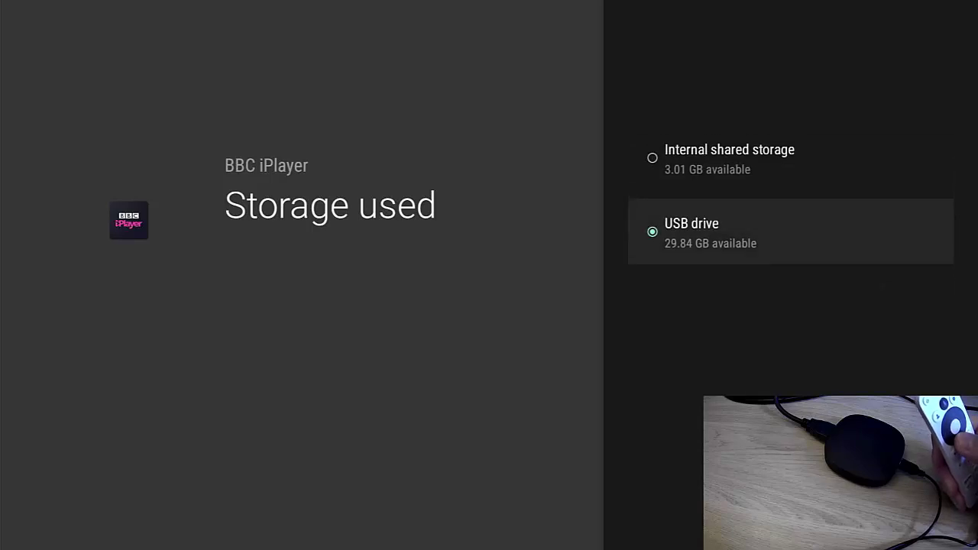
{"action": "key", "text": "Up"}
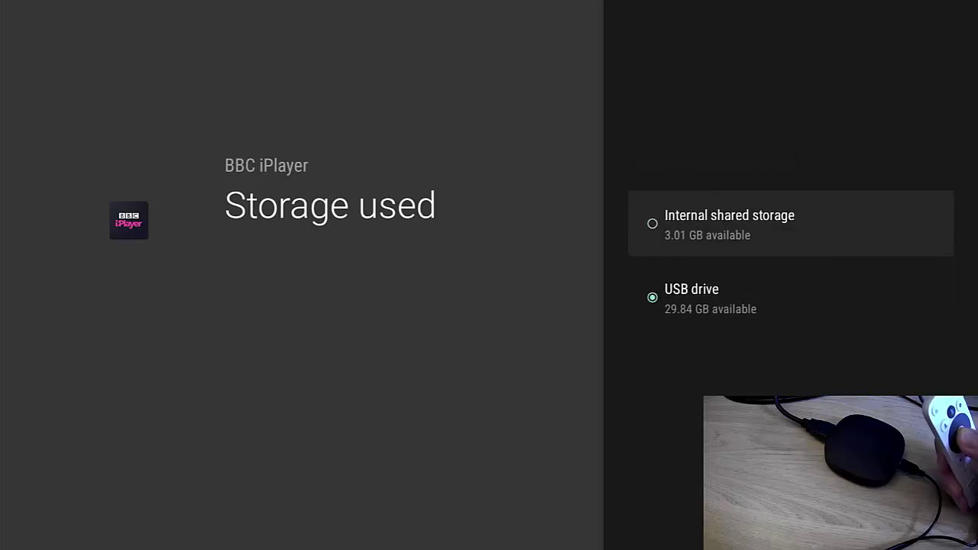
{"action": "key", "text": "Return"}
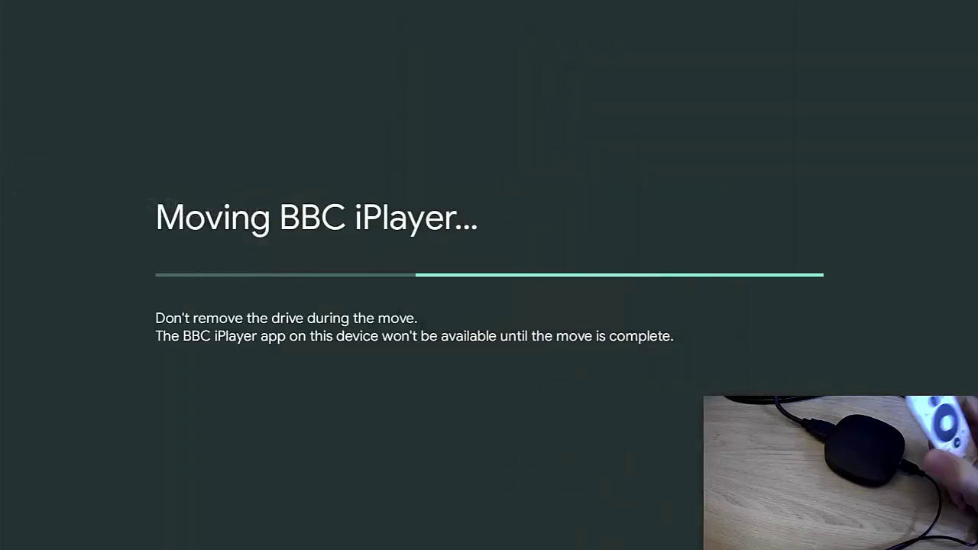